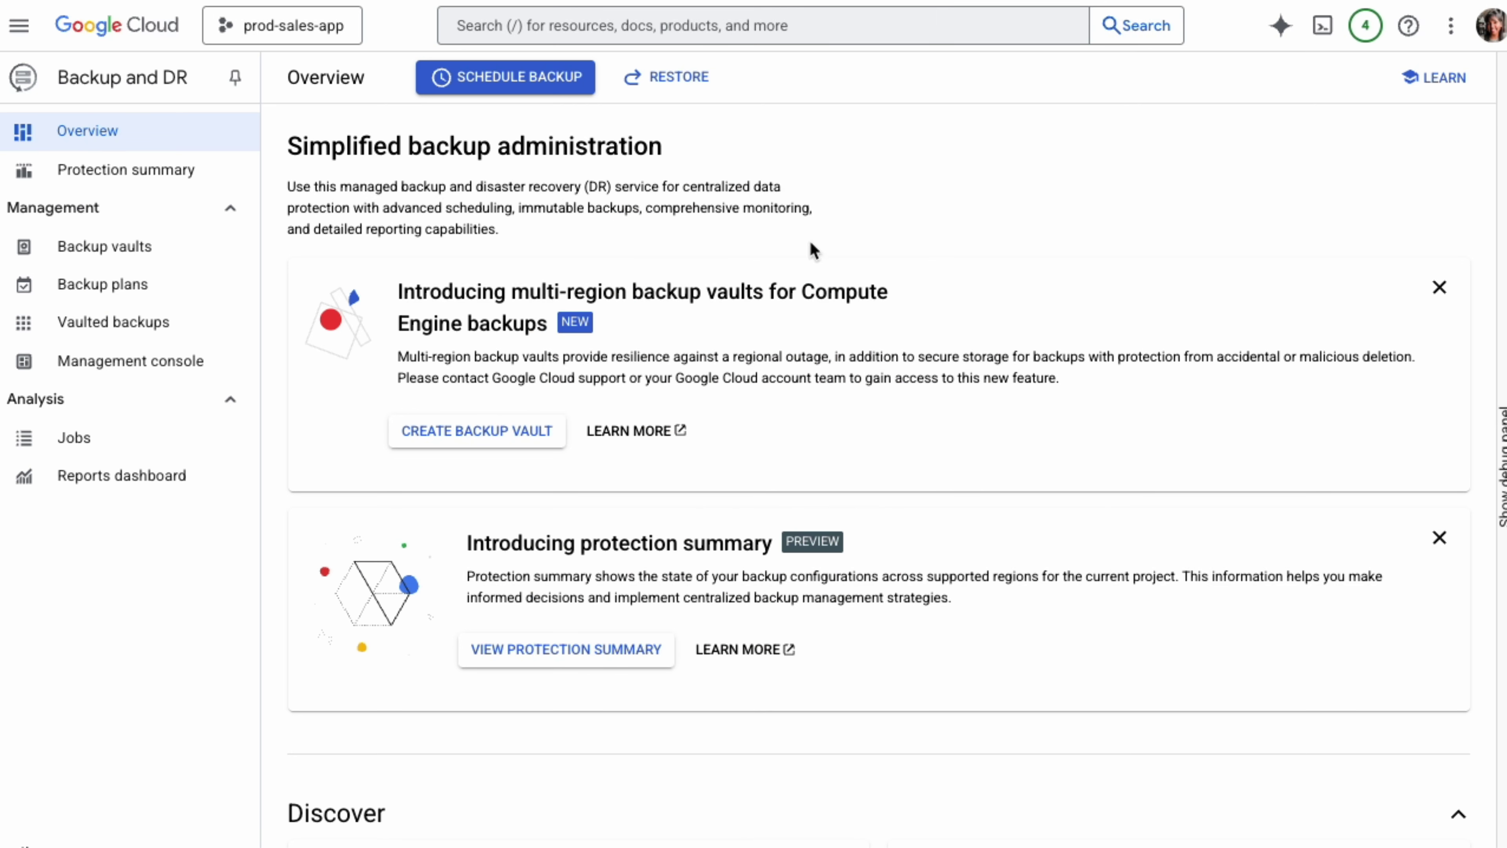
# - Start creating a new backup vault and name it sales-app-prod-vault
pyautogui.click(230, 264)
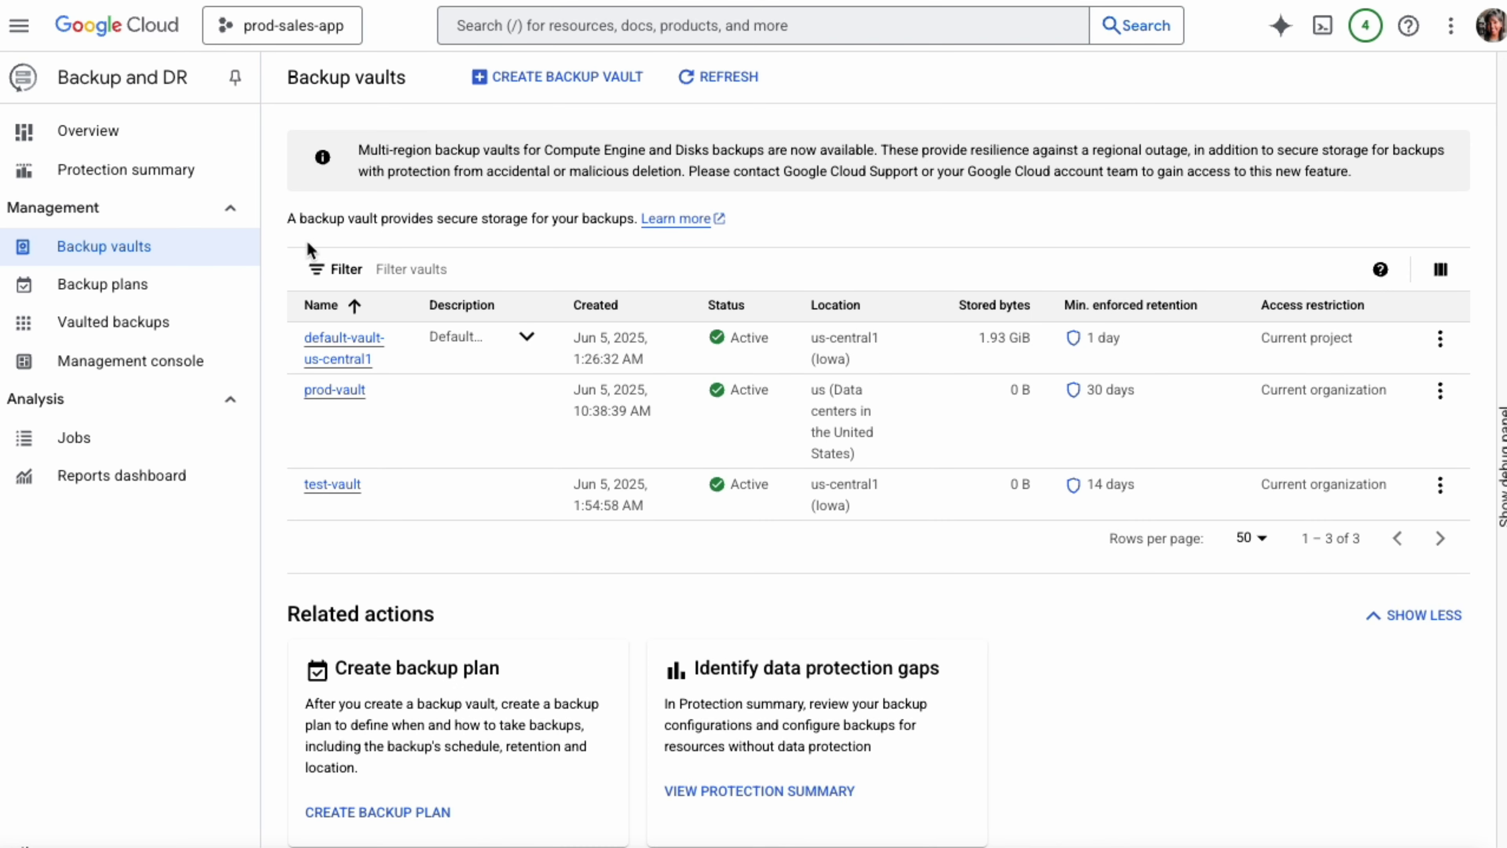
pyautogui.click(538, 76)
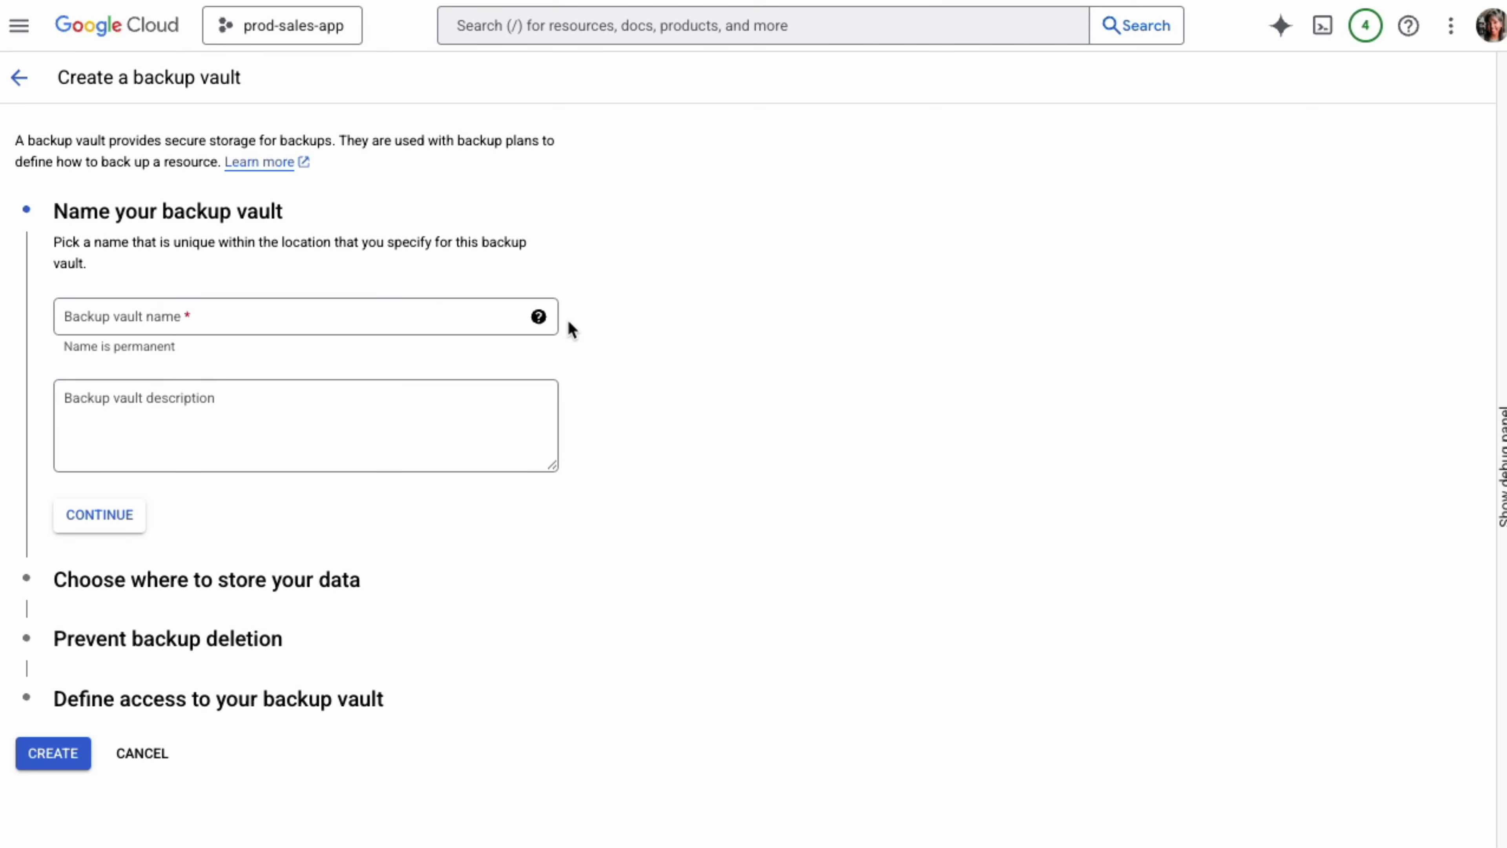
pyautogui.click(451, 310)
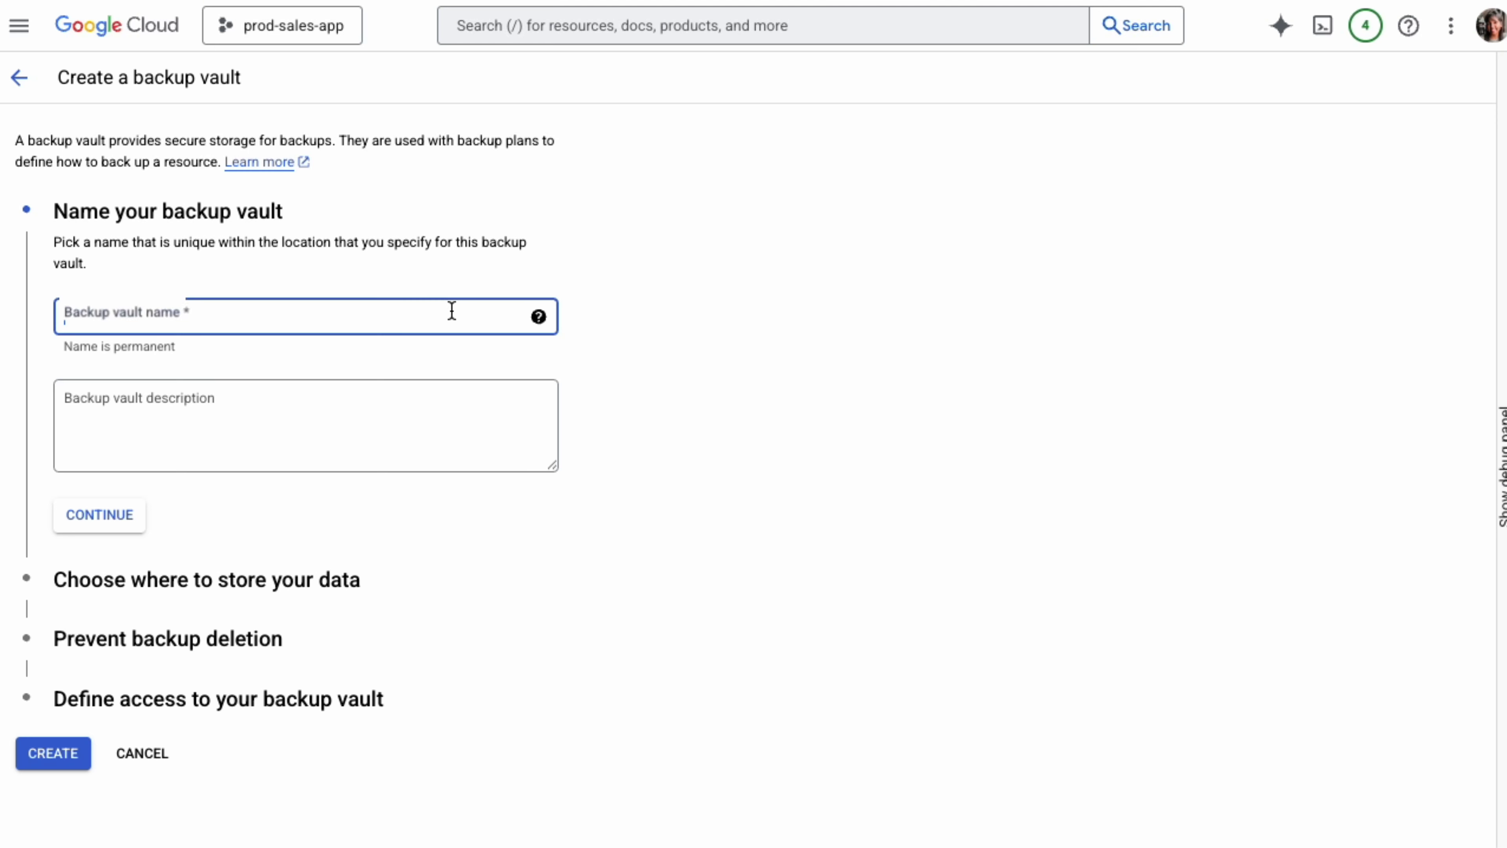
pyautogui.write('sales-app-')
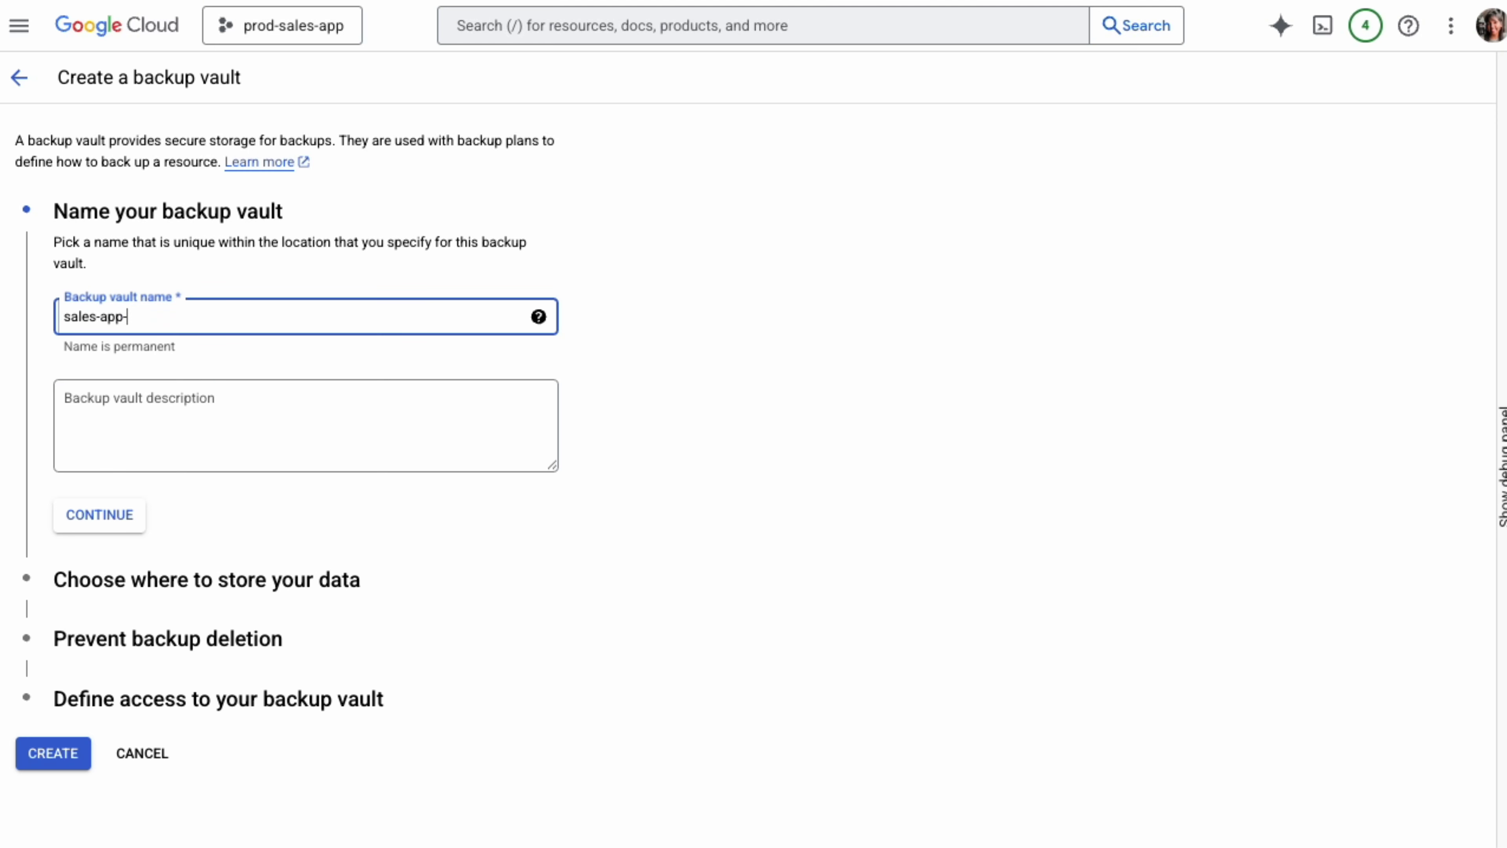
pyautogui.write('prod-vault')
pyautogui.click(72, 508)
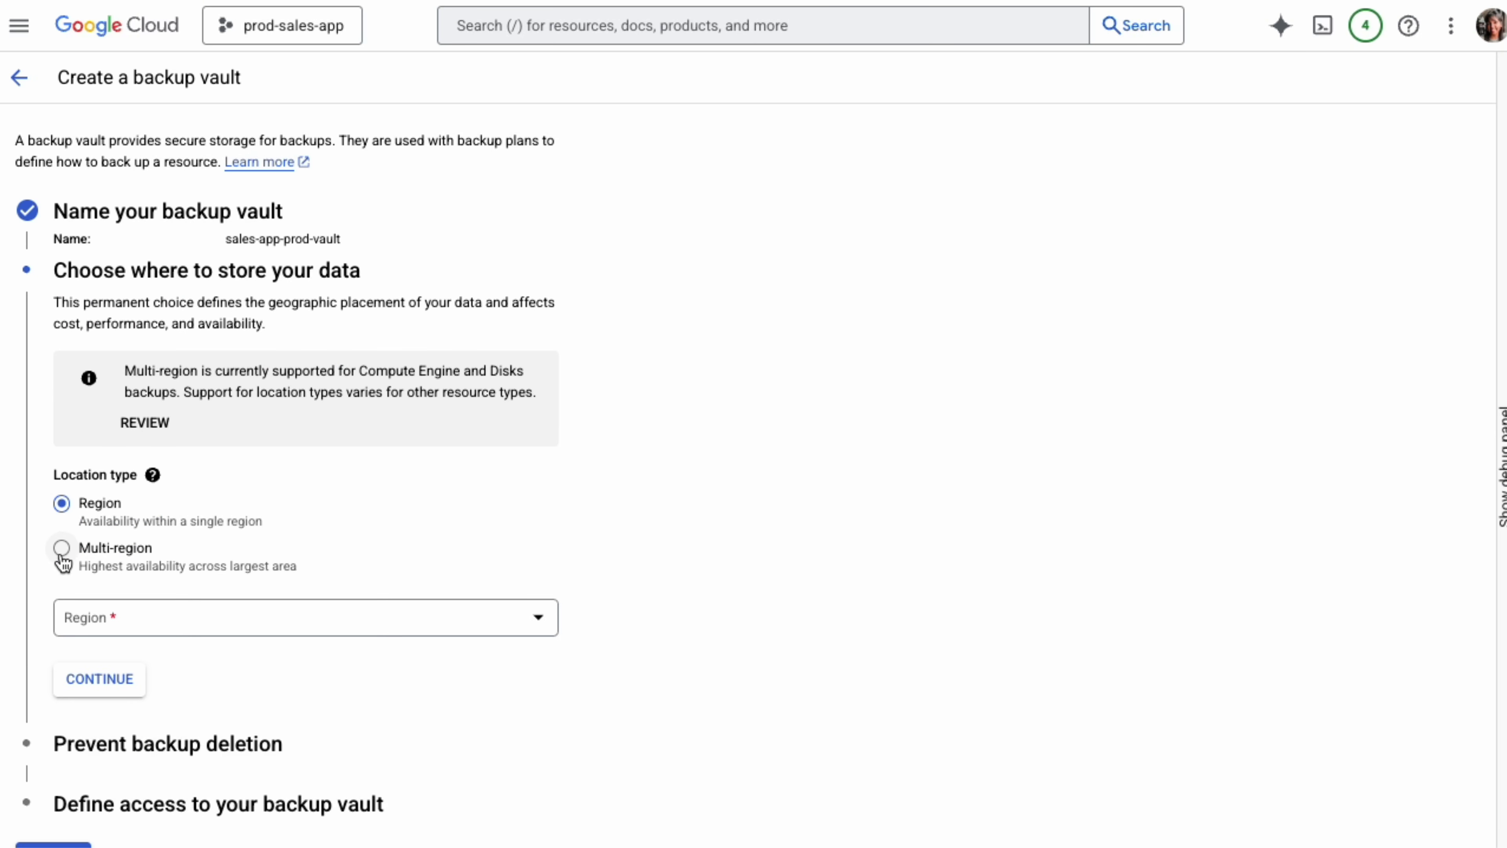
# - Store the vault's data in the multi-region location us (Data centers in the United States)
pyautogui.click(61, 548)
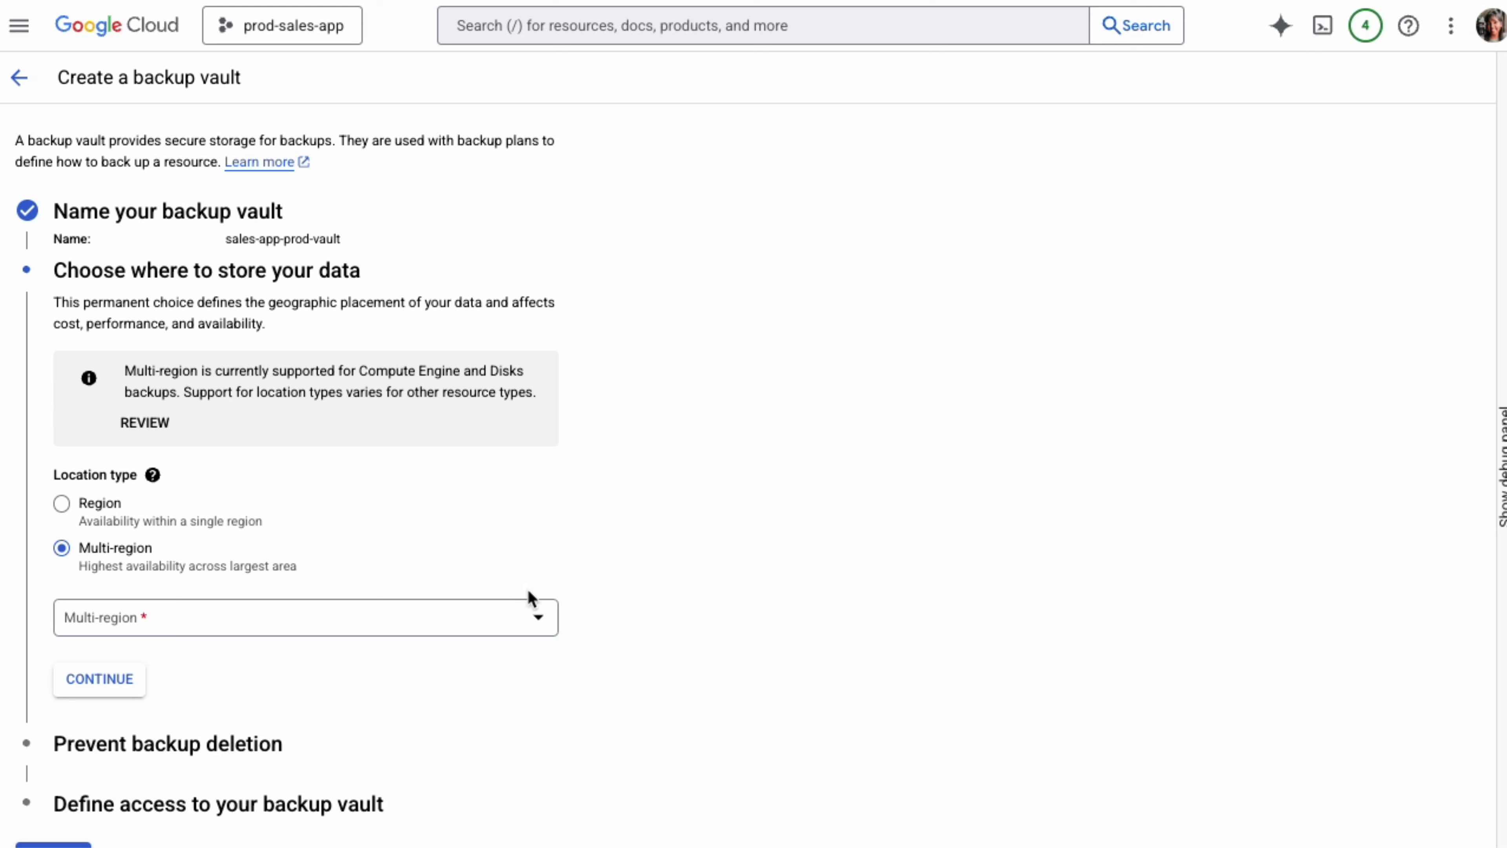
pyautogui.click(541, 620)
pyautogui.click(386, 378)
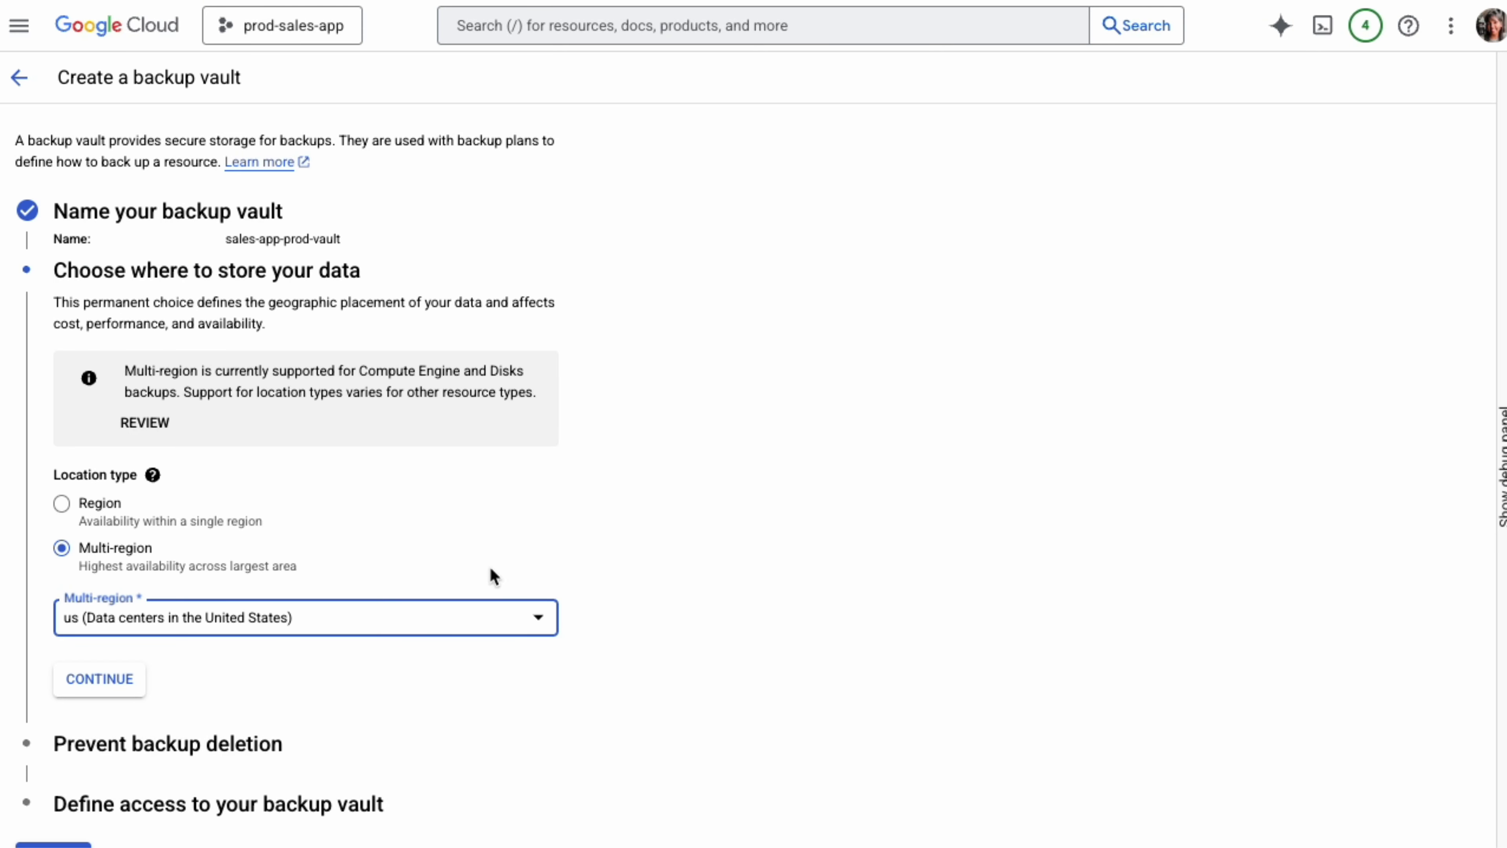
pyautogui.click(123, 690)
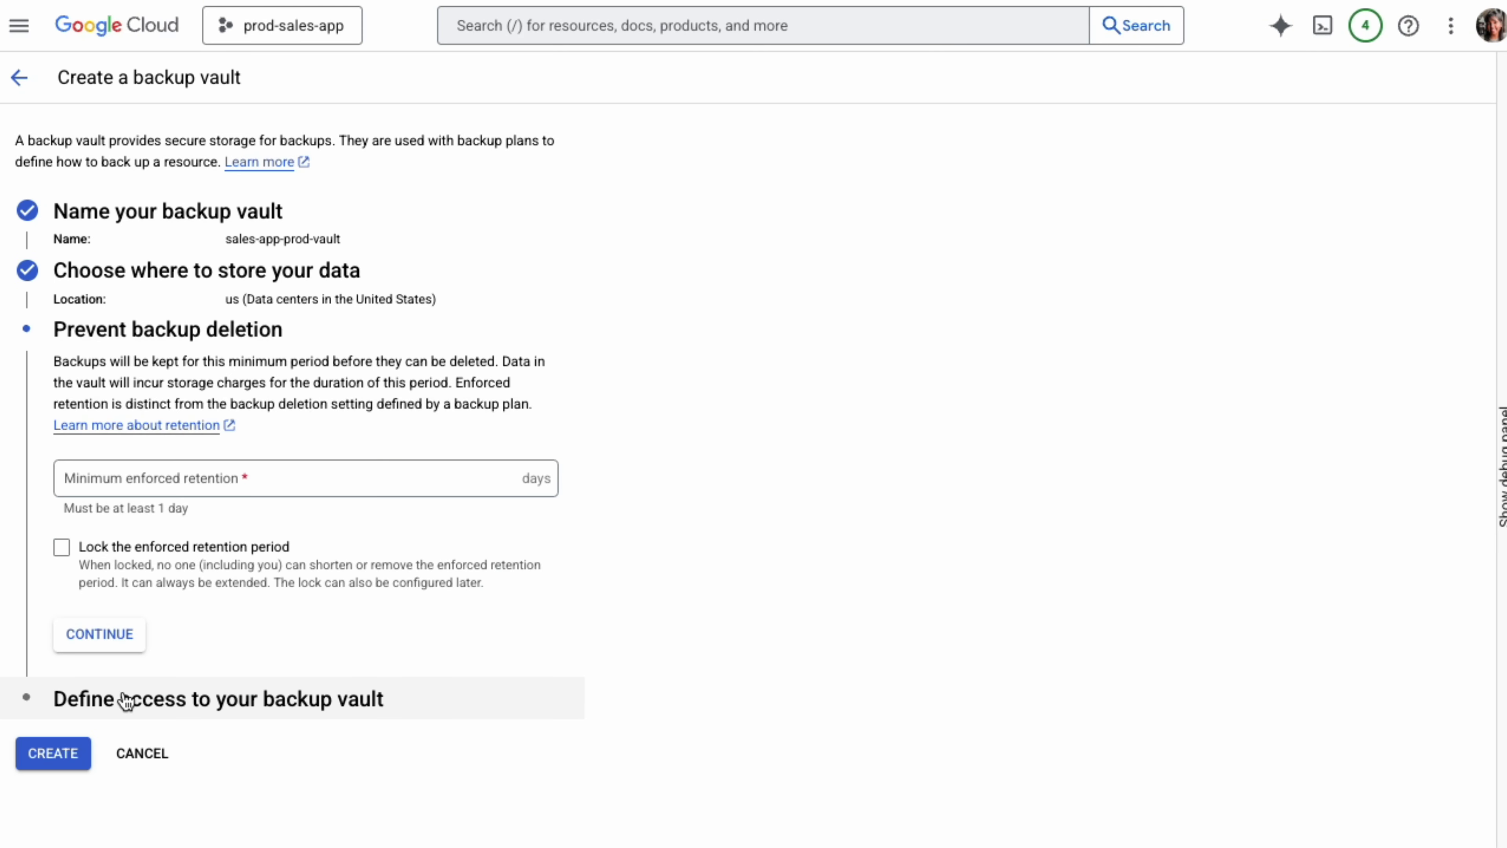
# - Set the minimum enforced retention to 30 days without locking it, and create the vault with access restricted to the current organization
pyautogui.click(115, 477)
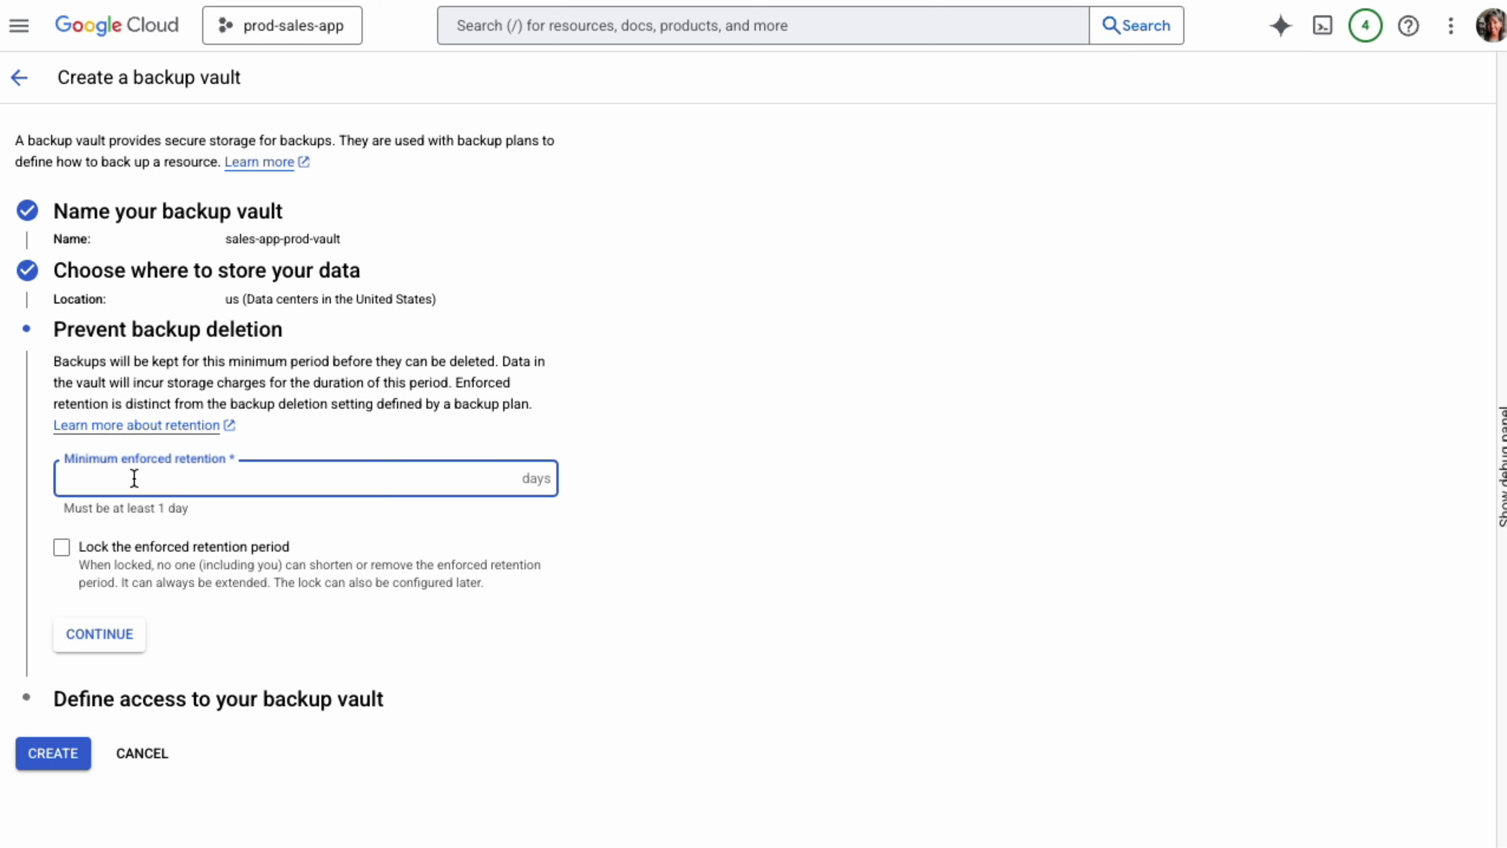
pyautogui.write('30')
pyautogui.click(143, 512)
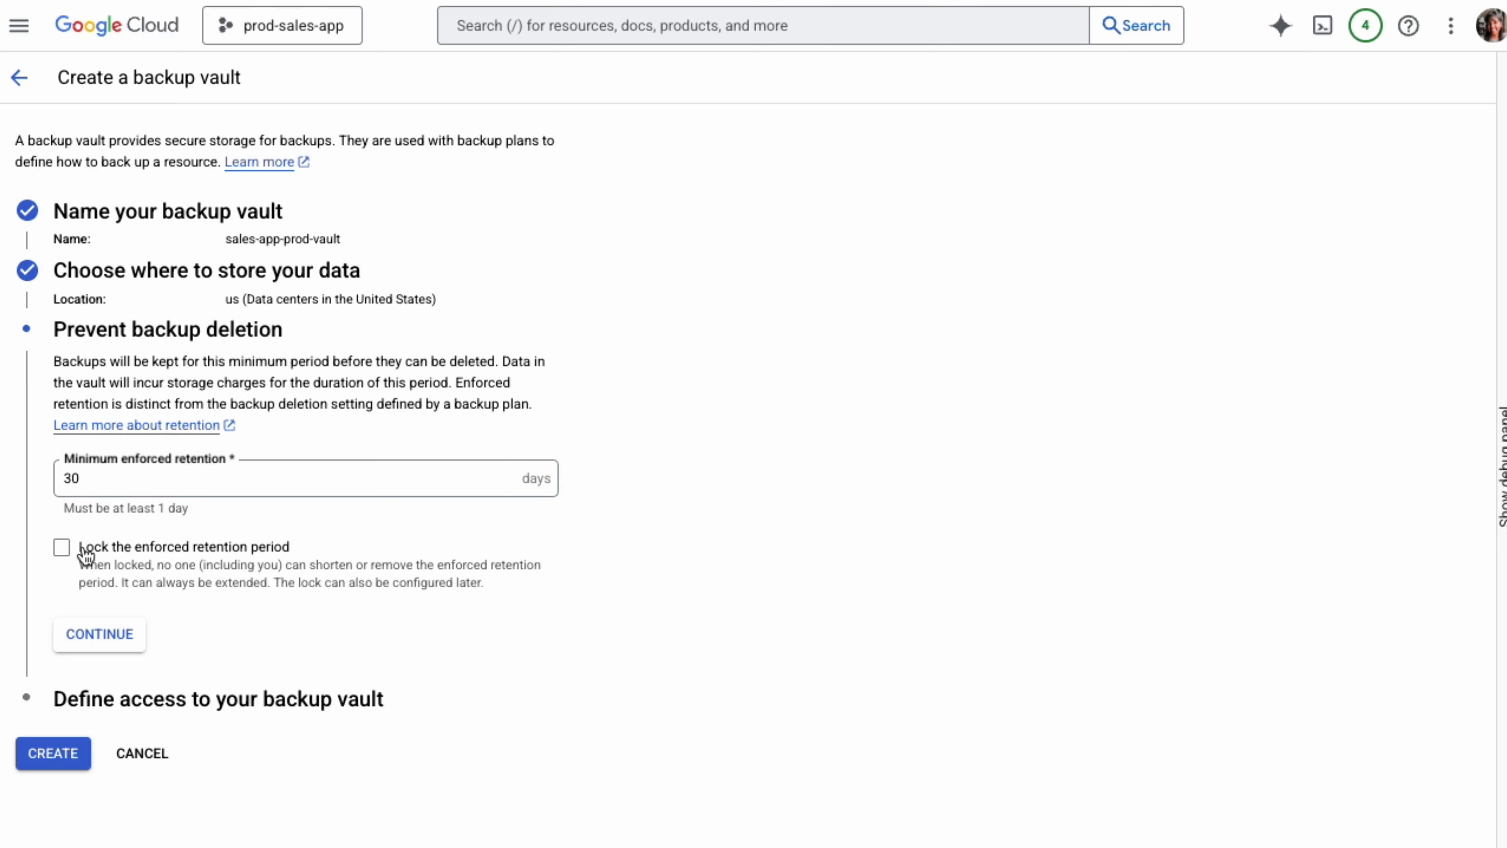
pyautogui.click(62, 549)
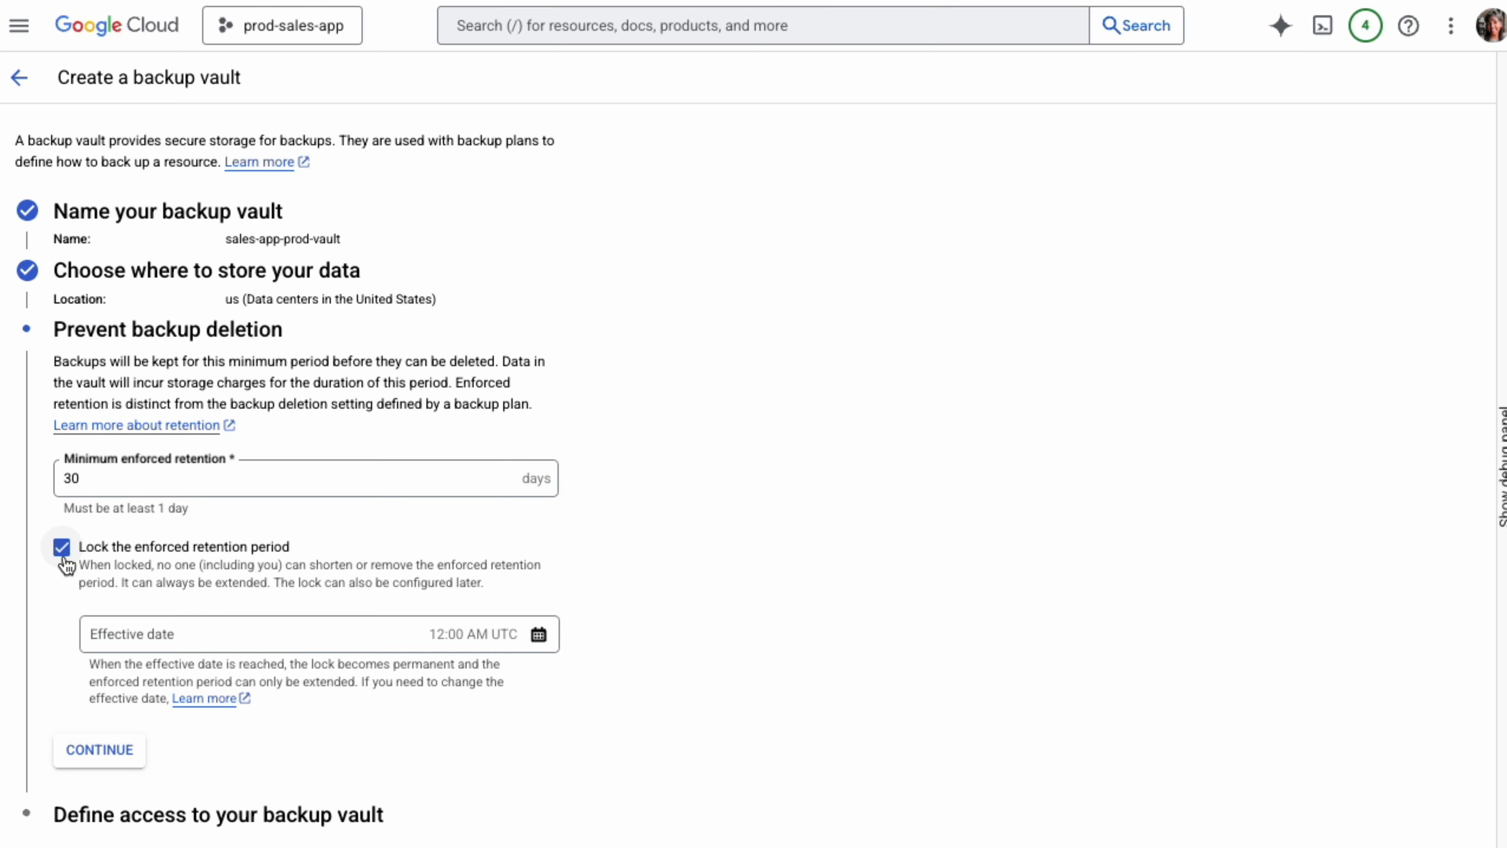
pyautogui.click(62, 547)
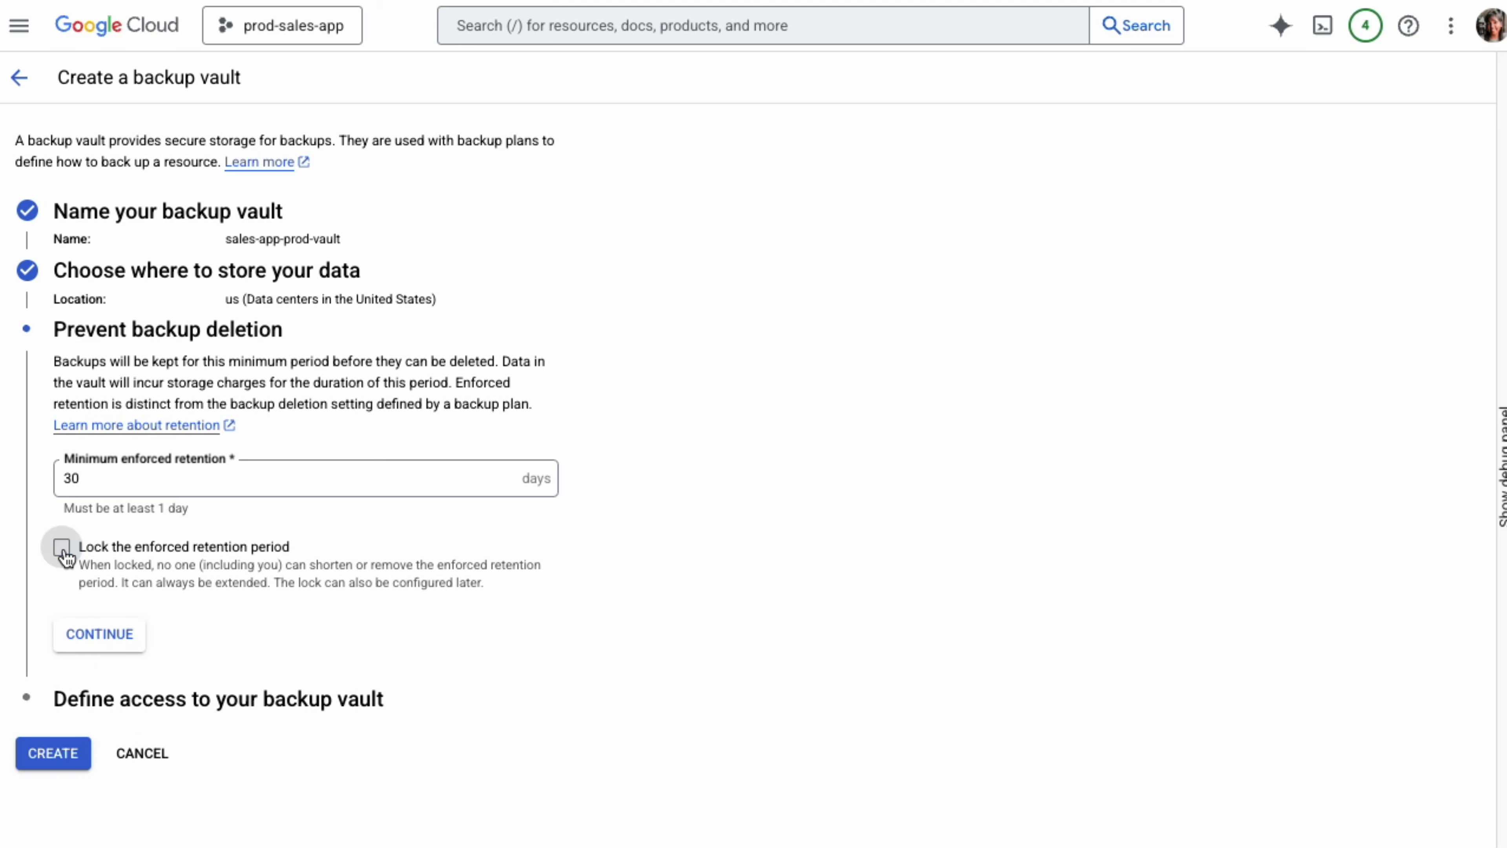
pyautogui.click(88, 644)
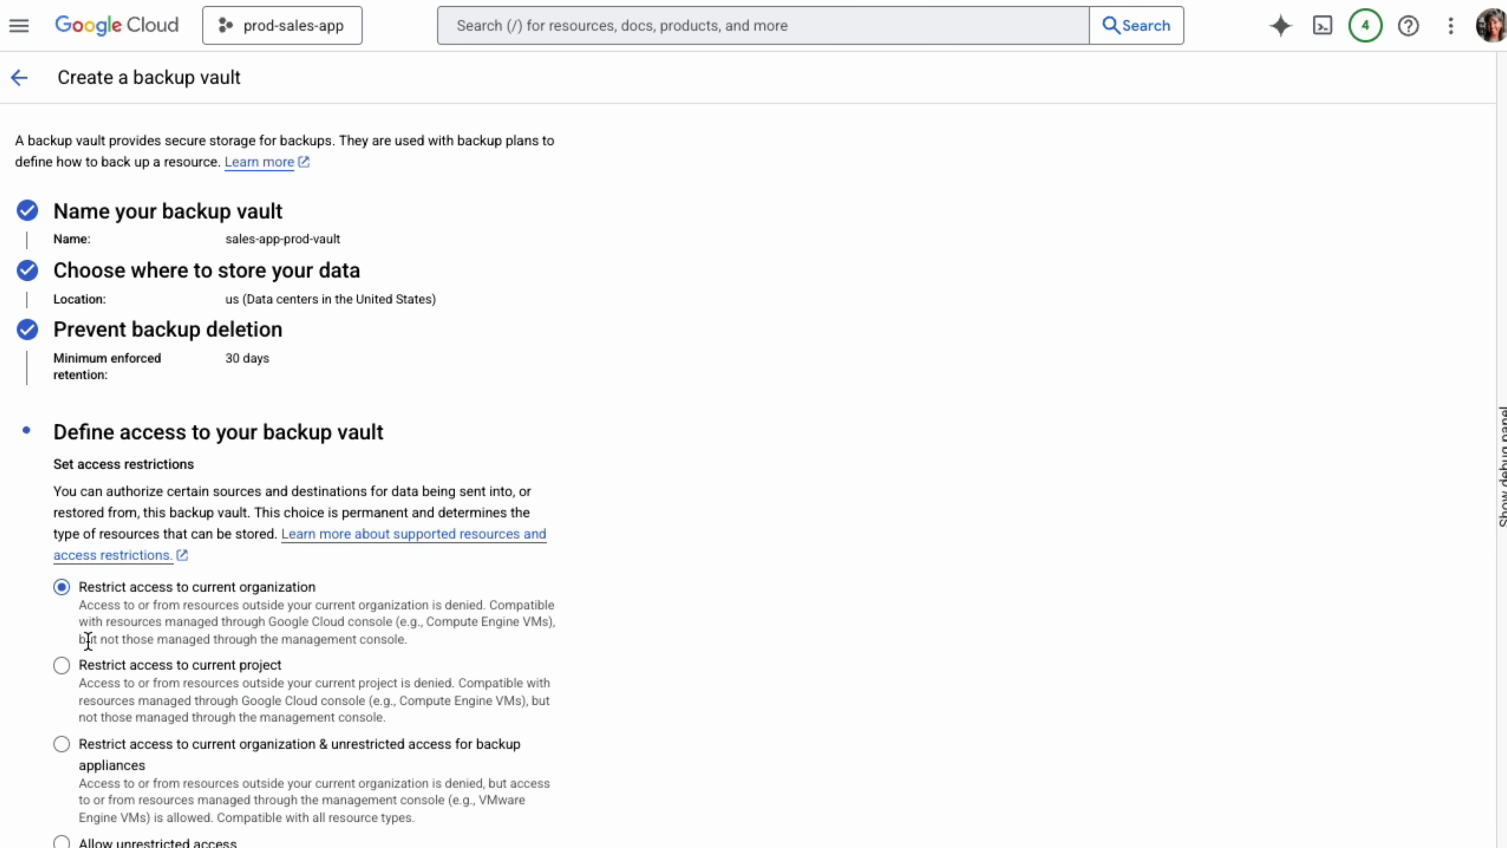
pyautogui.scroll(-3, 88, 640)
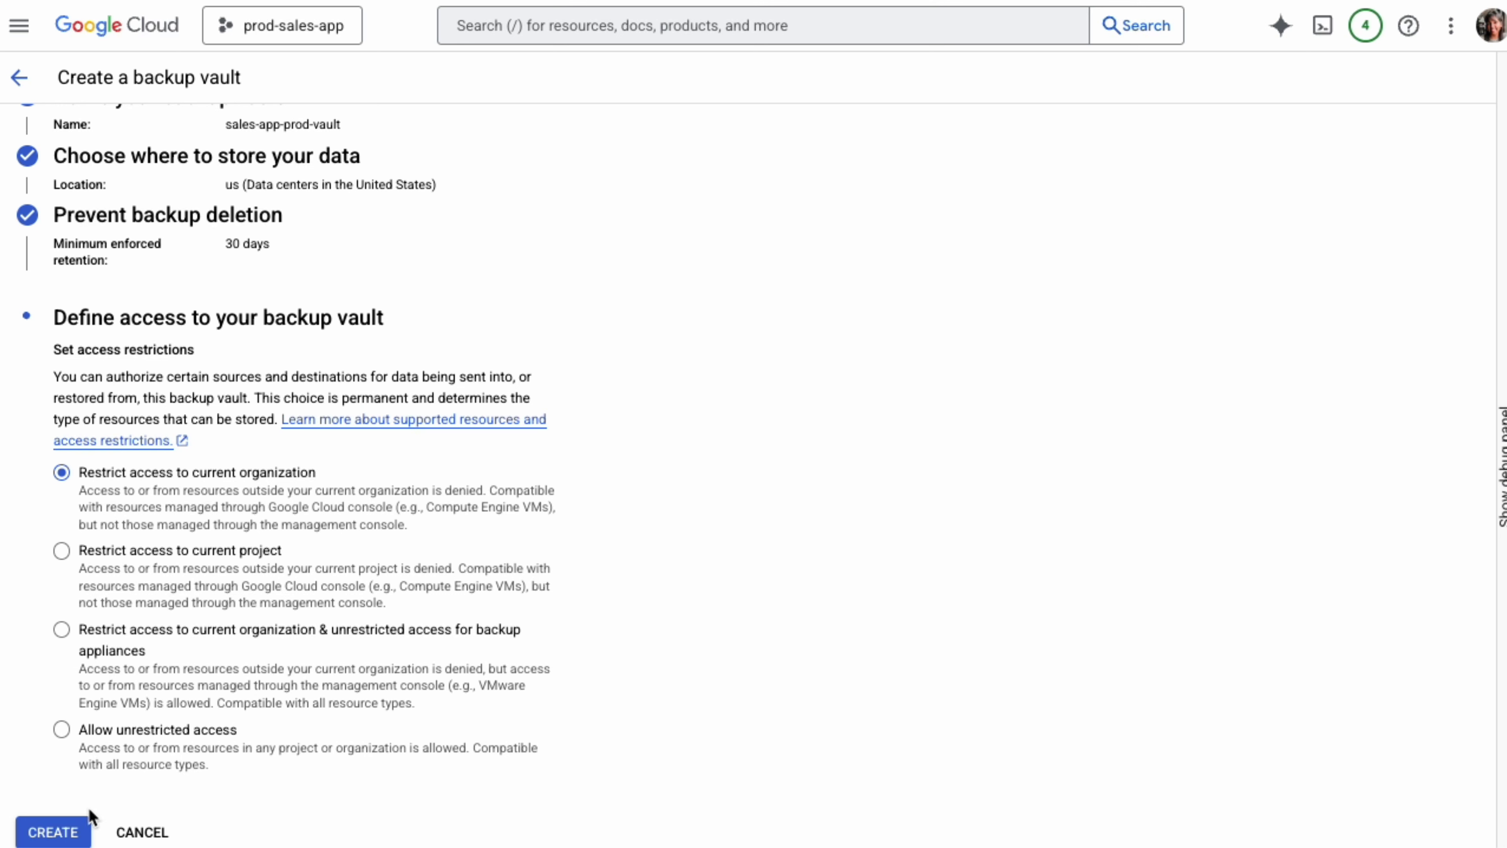
pyautogui.click(76, 834)
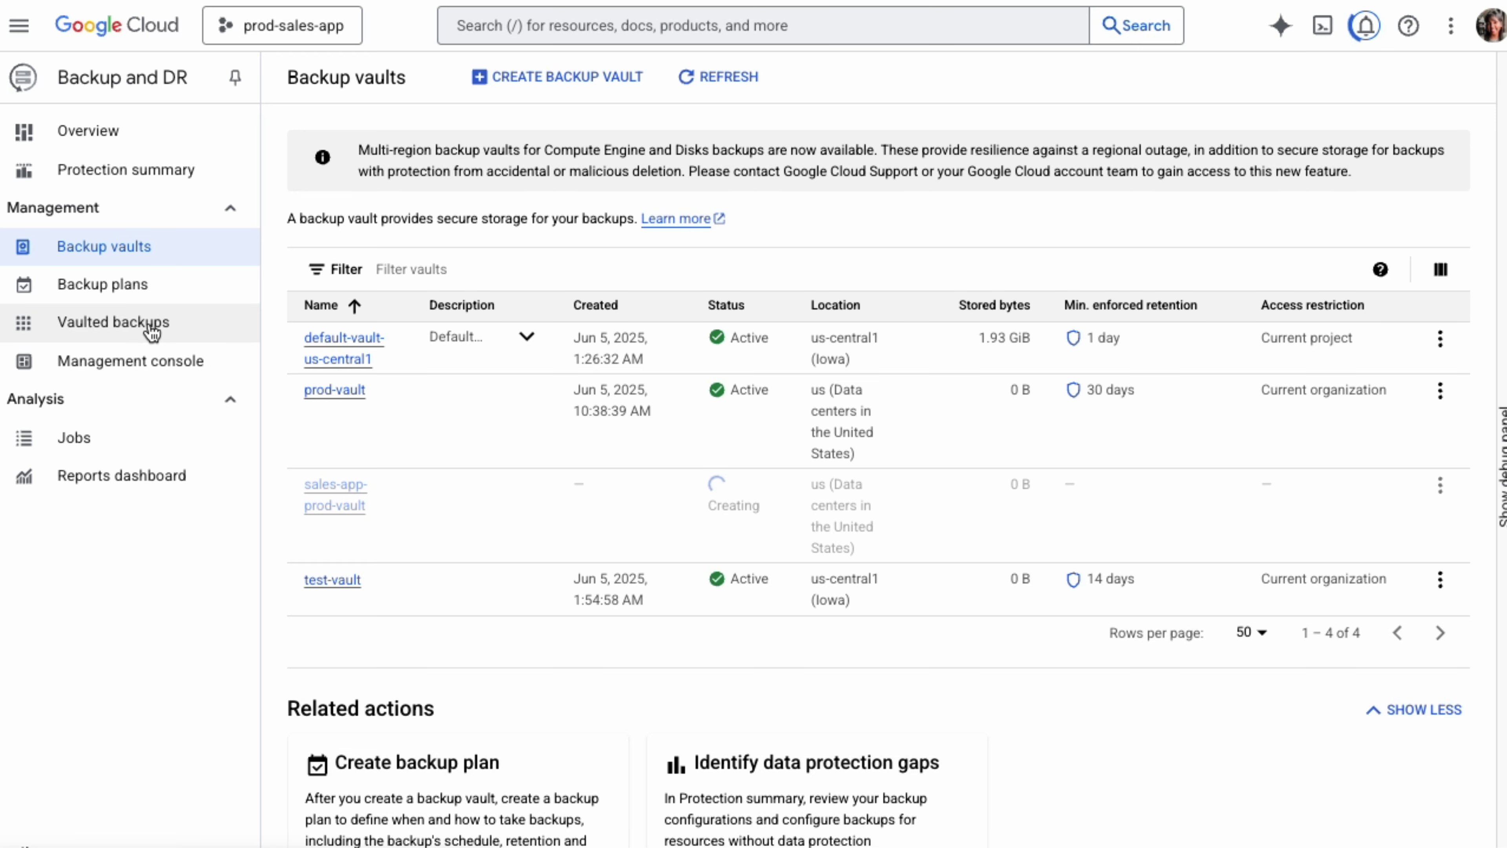
# - Start a new backup plan for the Disks resource type and name it disk-backup-platinum
pyautogui.click(136, 288)
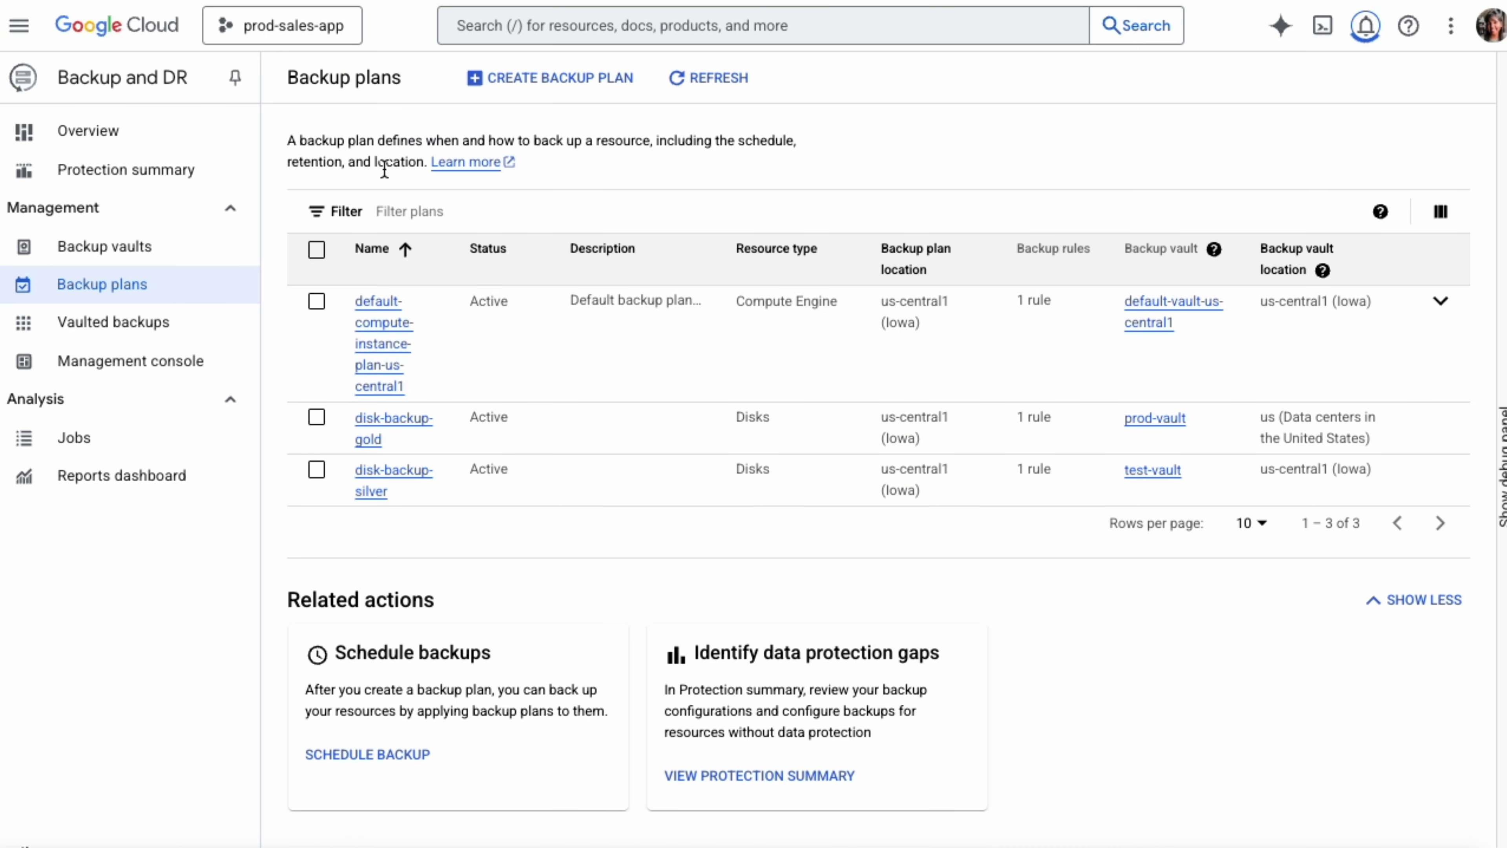
pyautogui.click(523, 88)
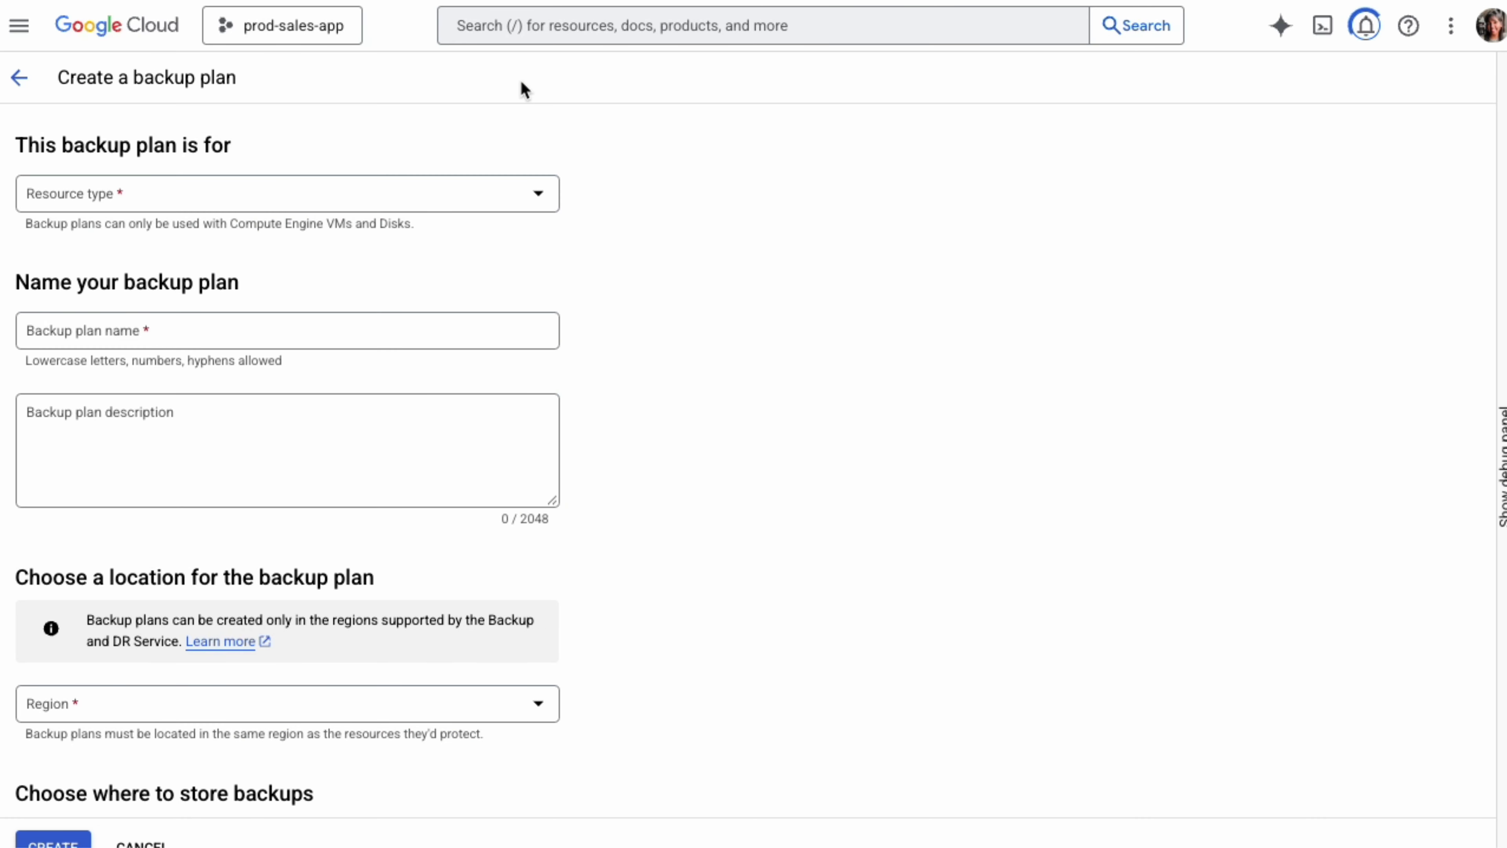
pyautogui.click(545, 202)
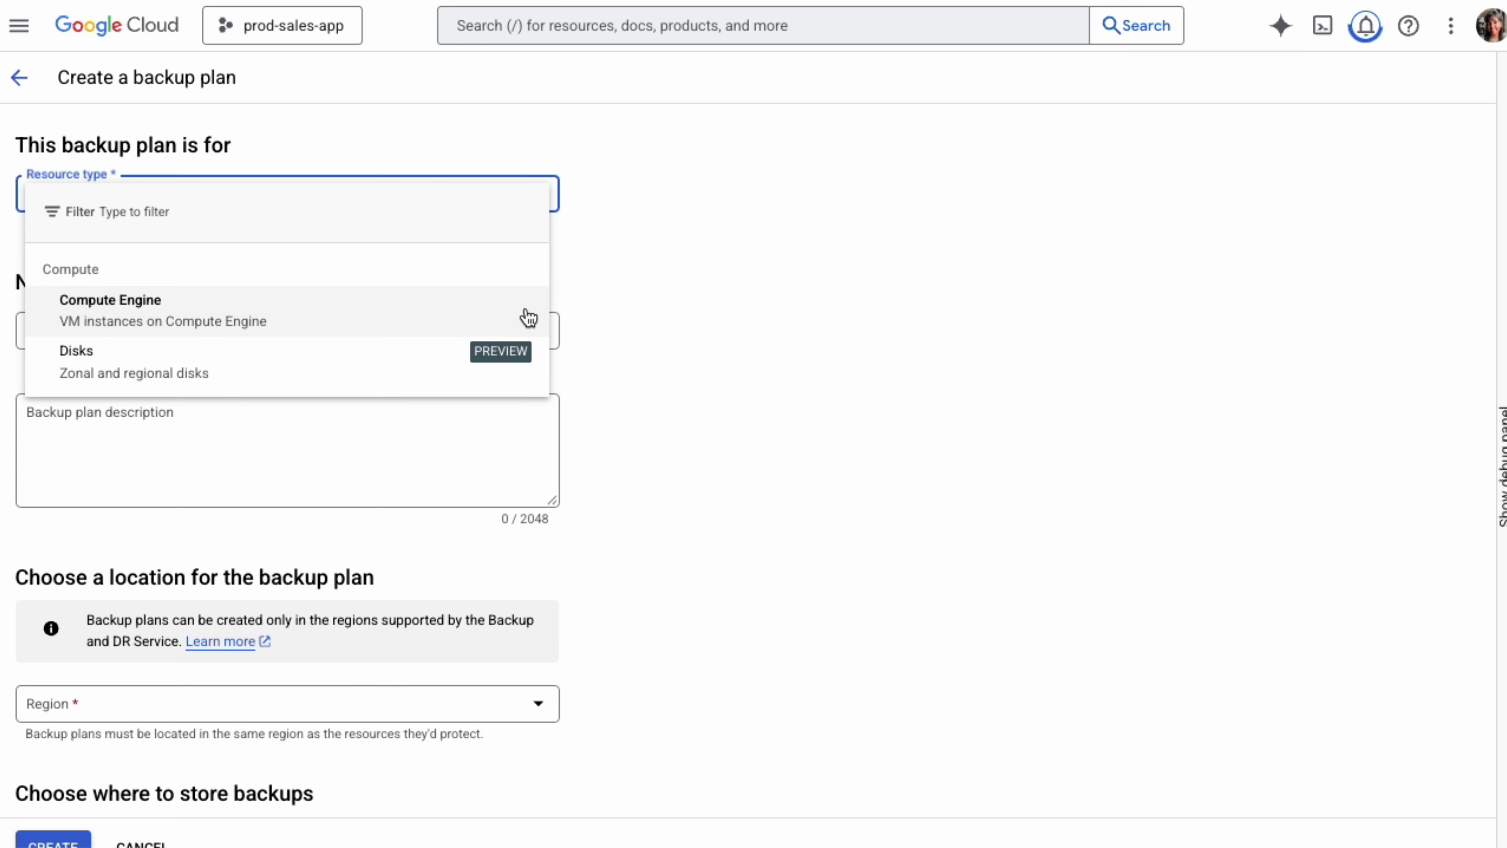
pyautogui.click(487, 386)
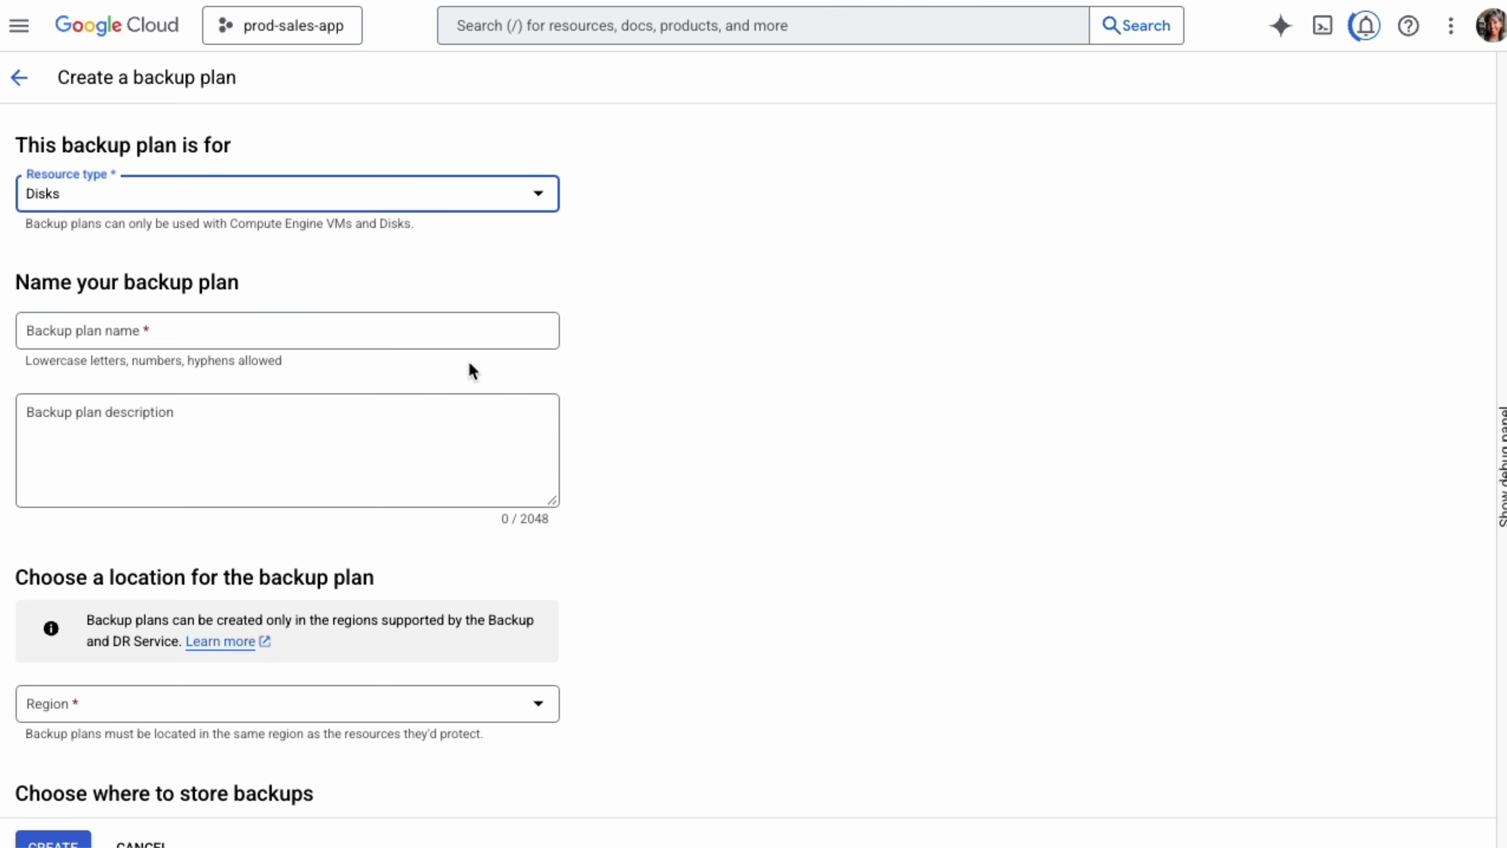
pyautogui.click(458, 337)
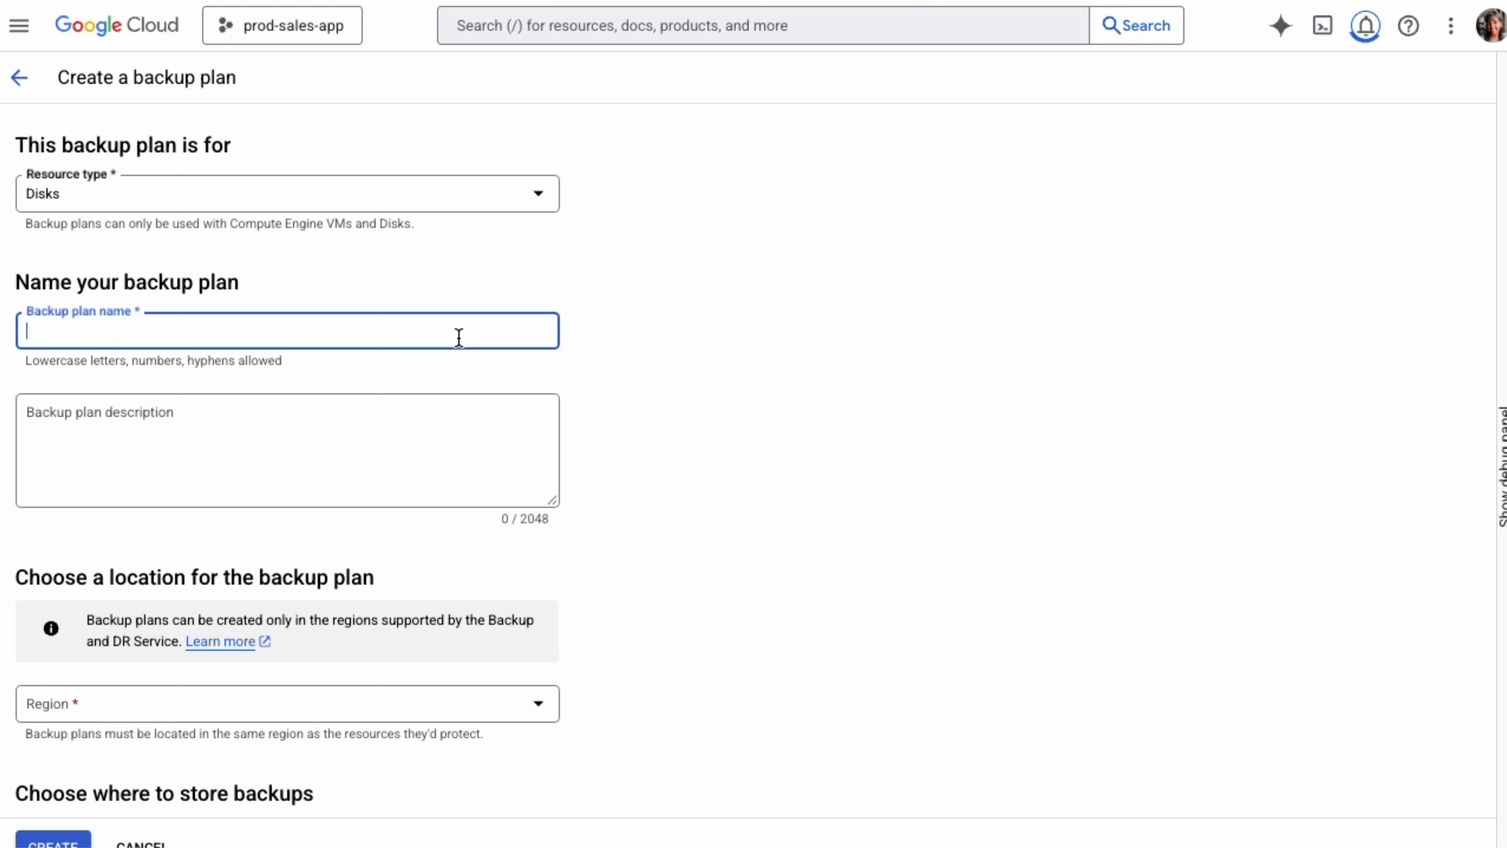
pyautogui.write('disk-backup')
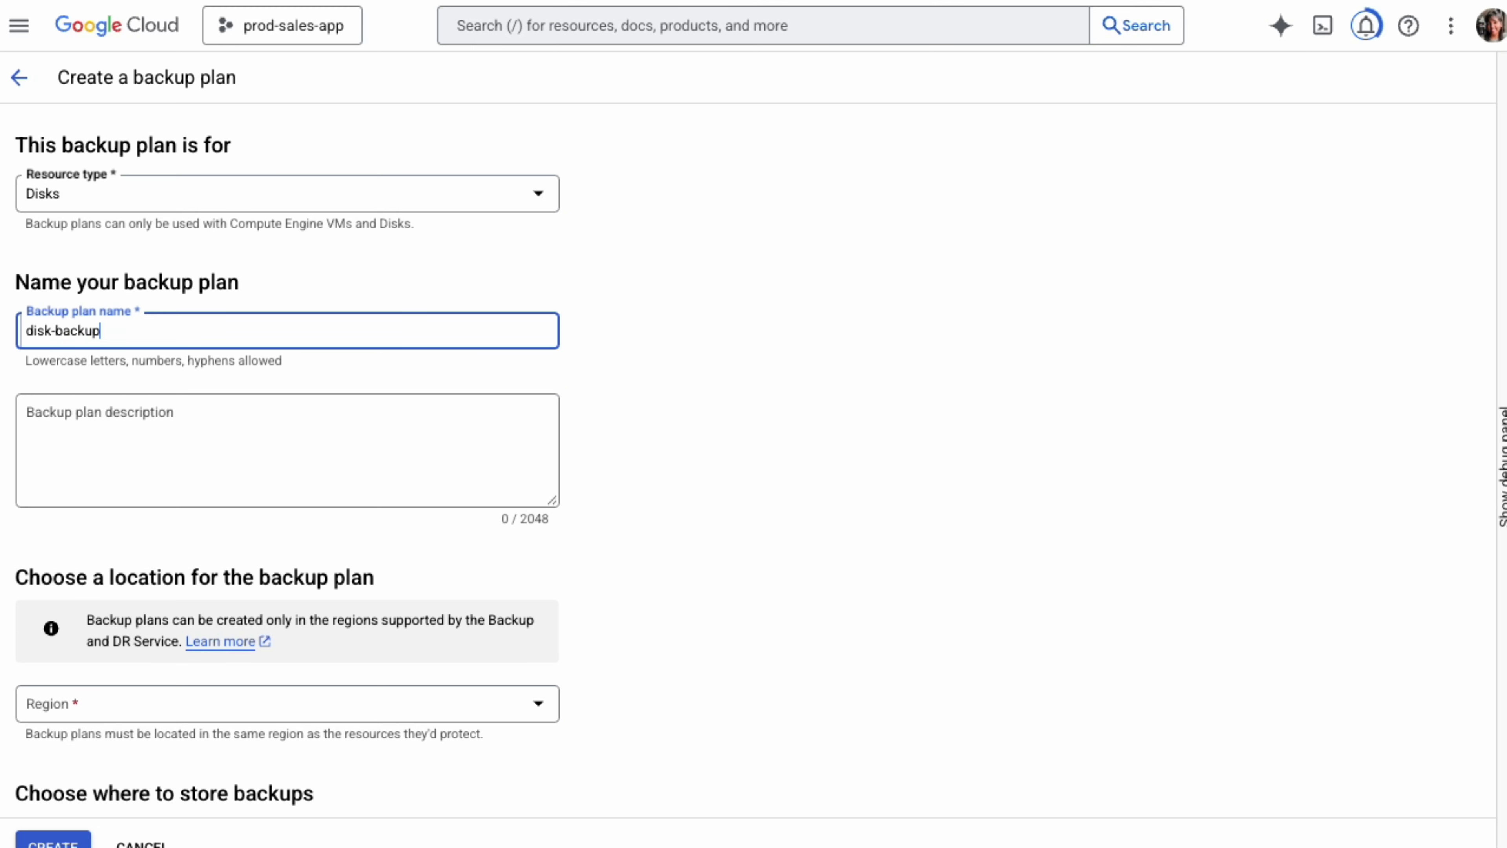
pyautogui.write('-platinum')
# - Set the backup plan's region to us-central1 (Iowa)
pyautogui.click(535, 704)
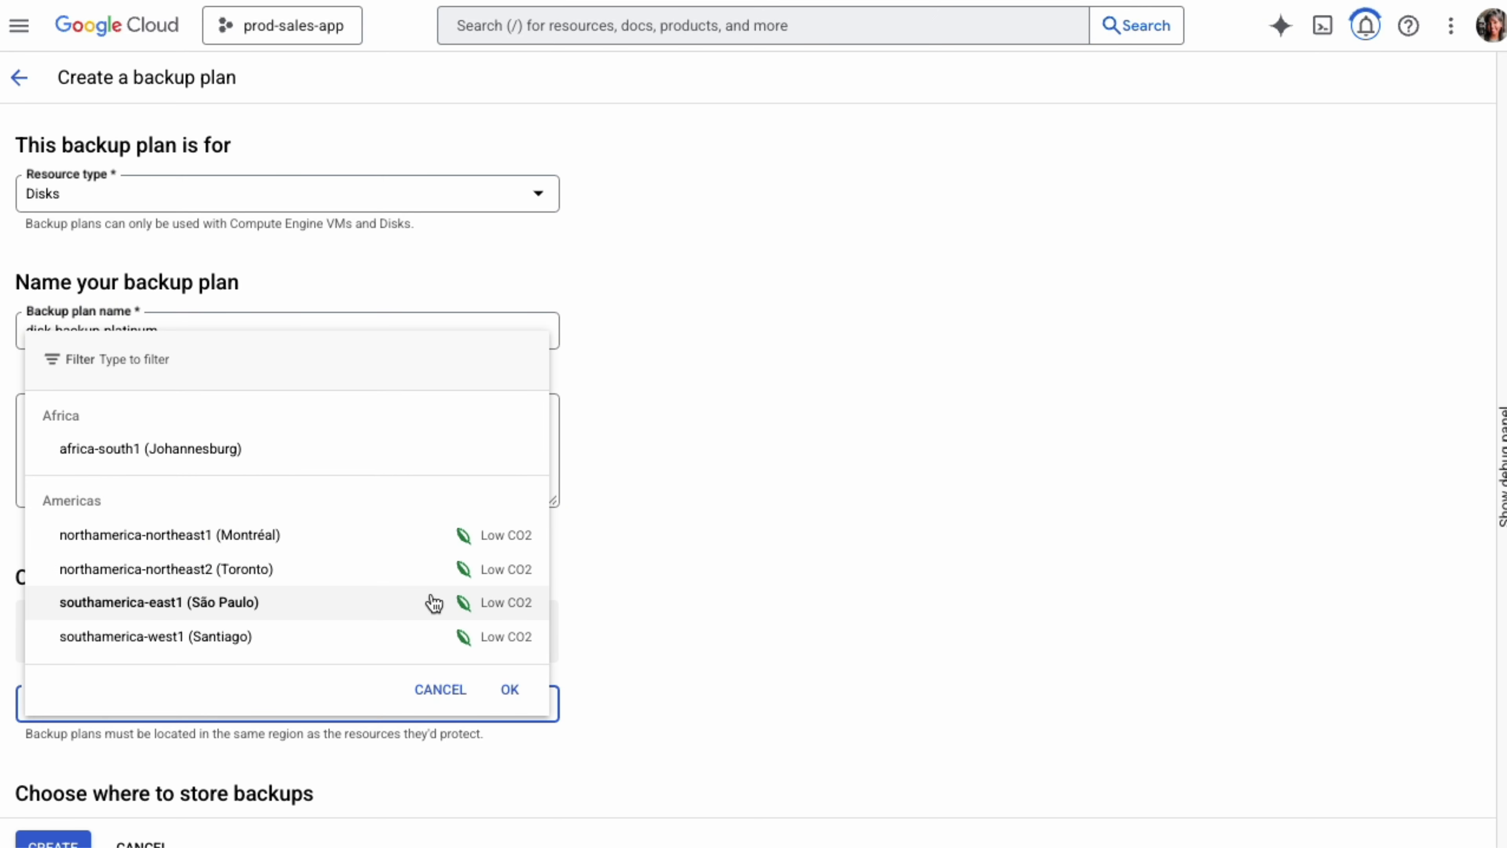
pyautogui.scroll(-2, 434, 601)
pyautogui.click(367, 561)
# - Store the plan's backups in the multi-regional backup vault sales-app-prod-vault
pyautogui.scroll(-5, 366, 570)
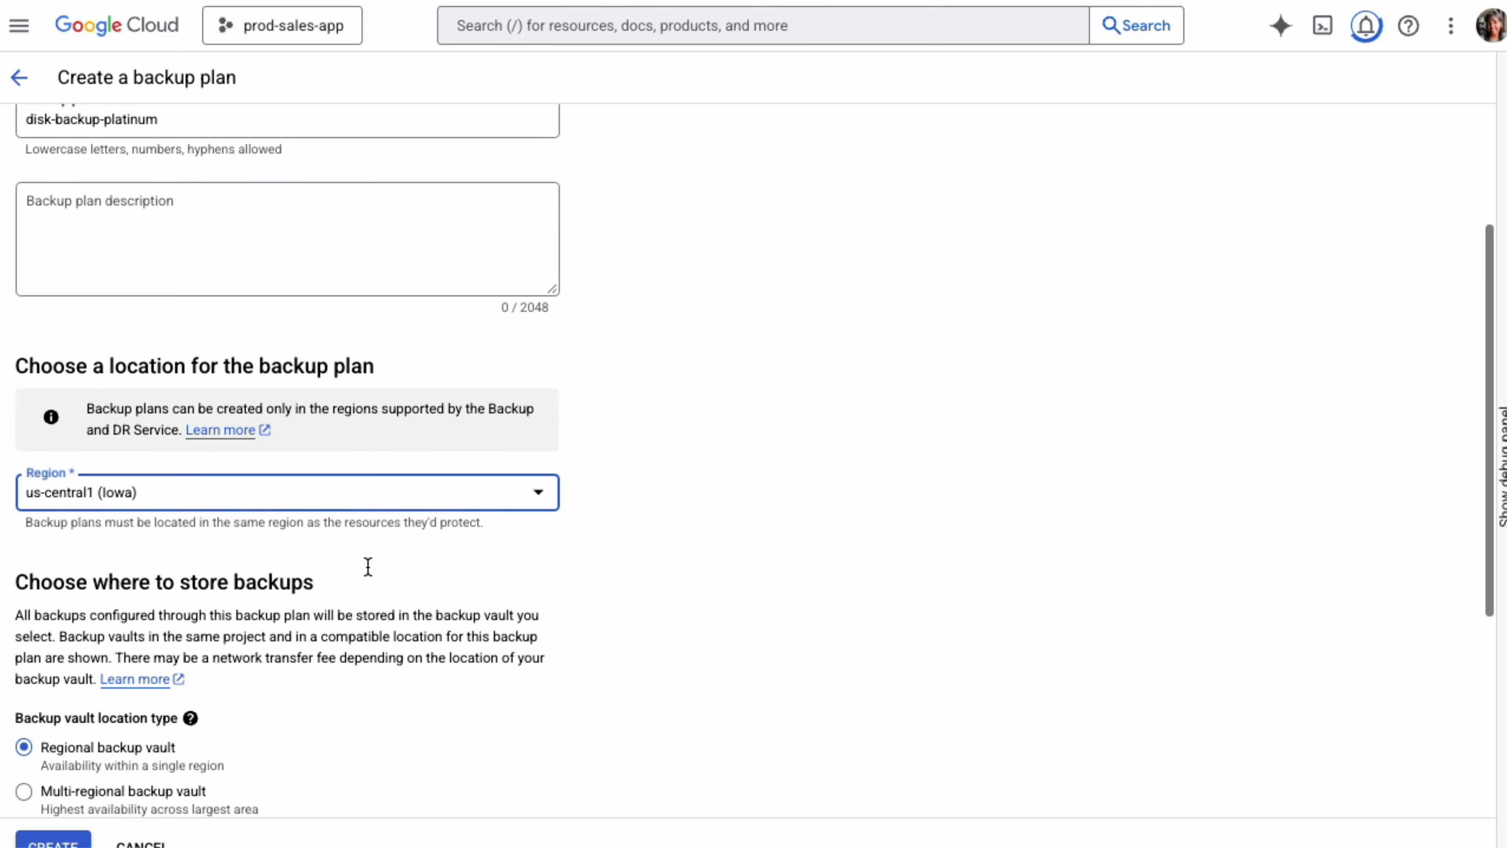
pyautogui.scroll(-3, 368, 567)
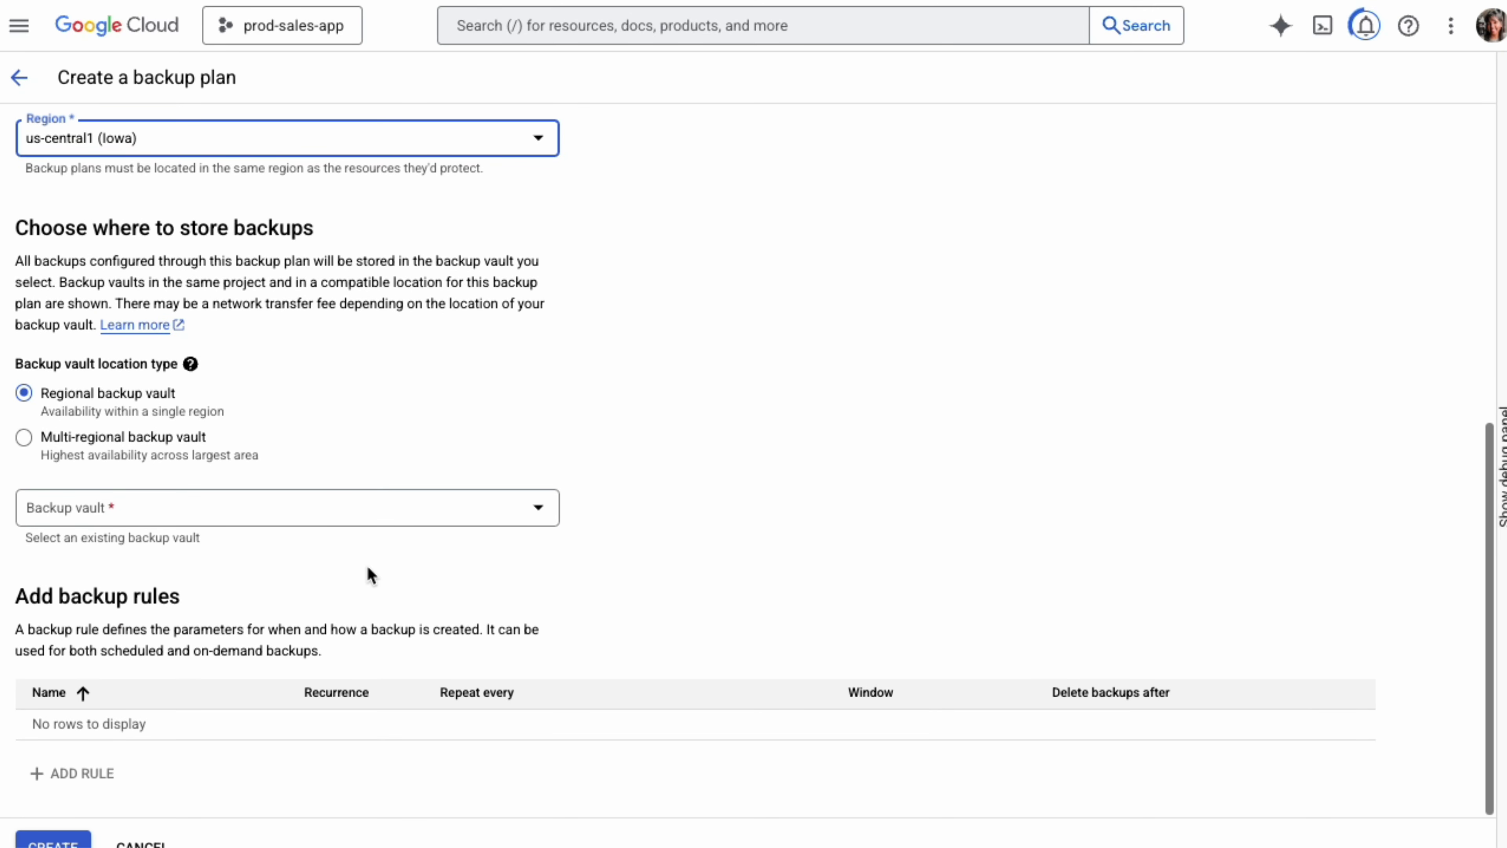
pyautogui.click(23, 449)
pyautogui.click(190, 515)
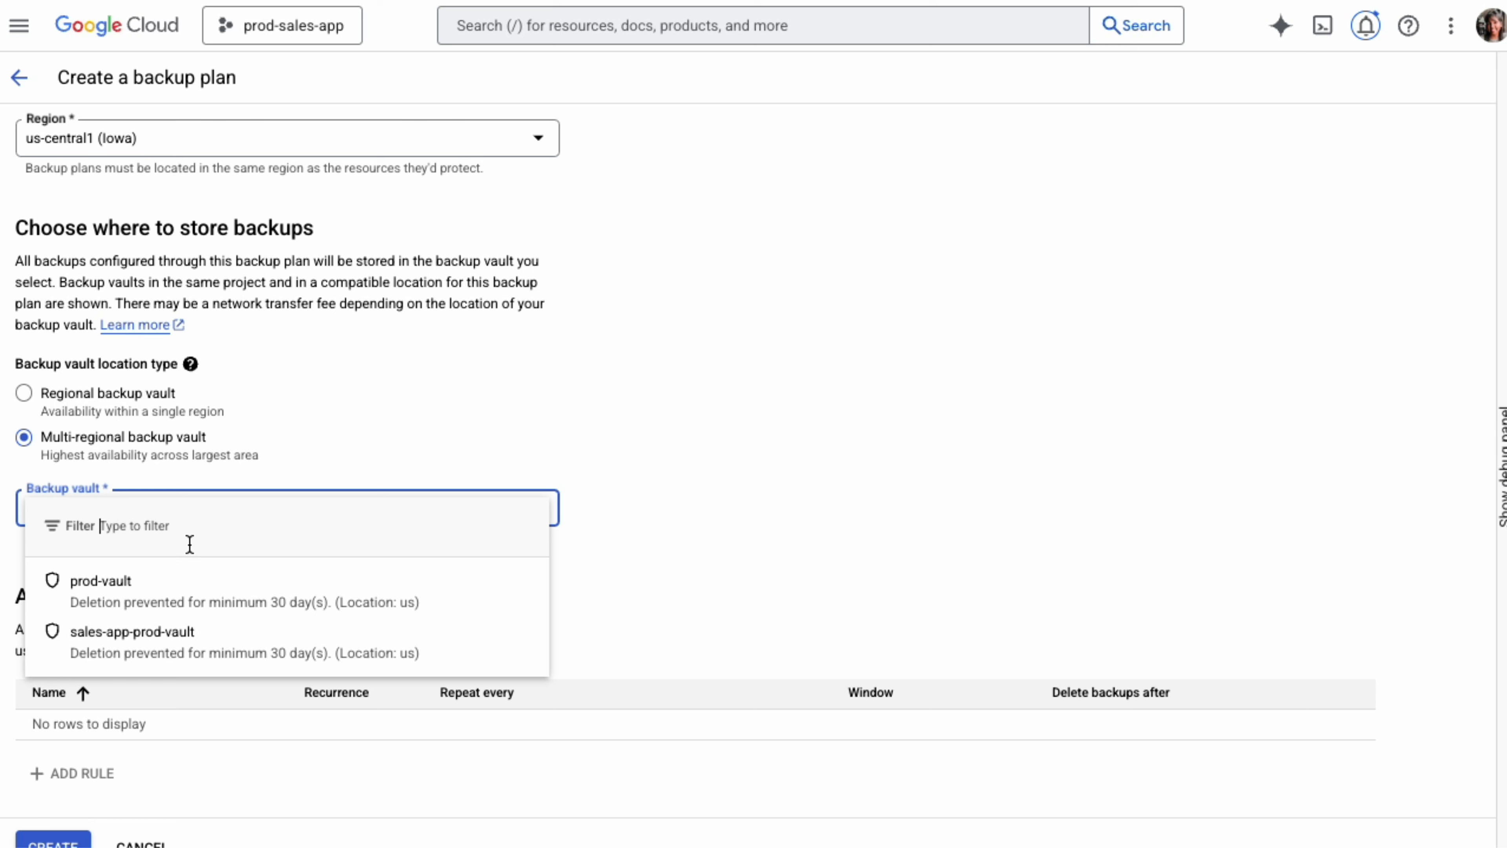
pyautogui.click(185, 650)
pyautogui.scroll(-5, 183, 646)
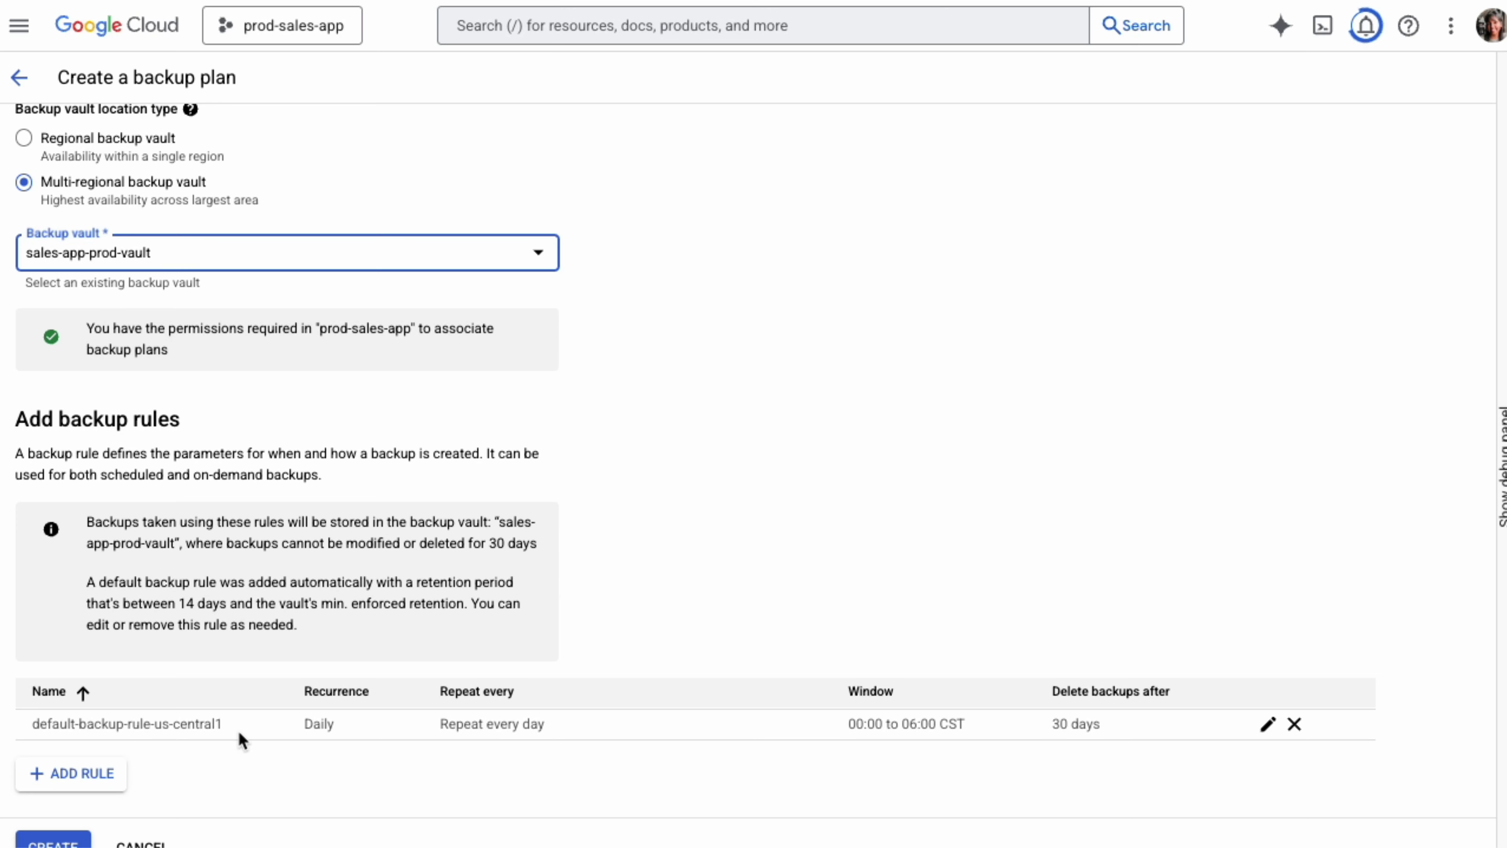
# - Add a backup rule named hourly-backup with hourly recurrence, repeating every 1 hour
pyautogui.click(111, 782)
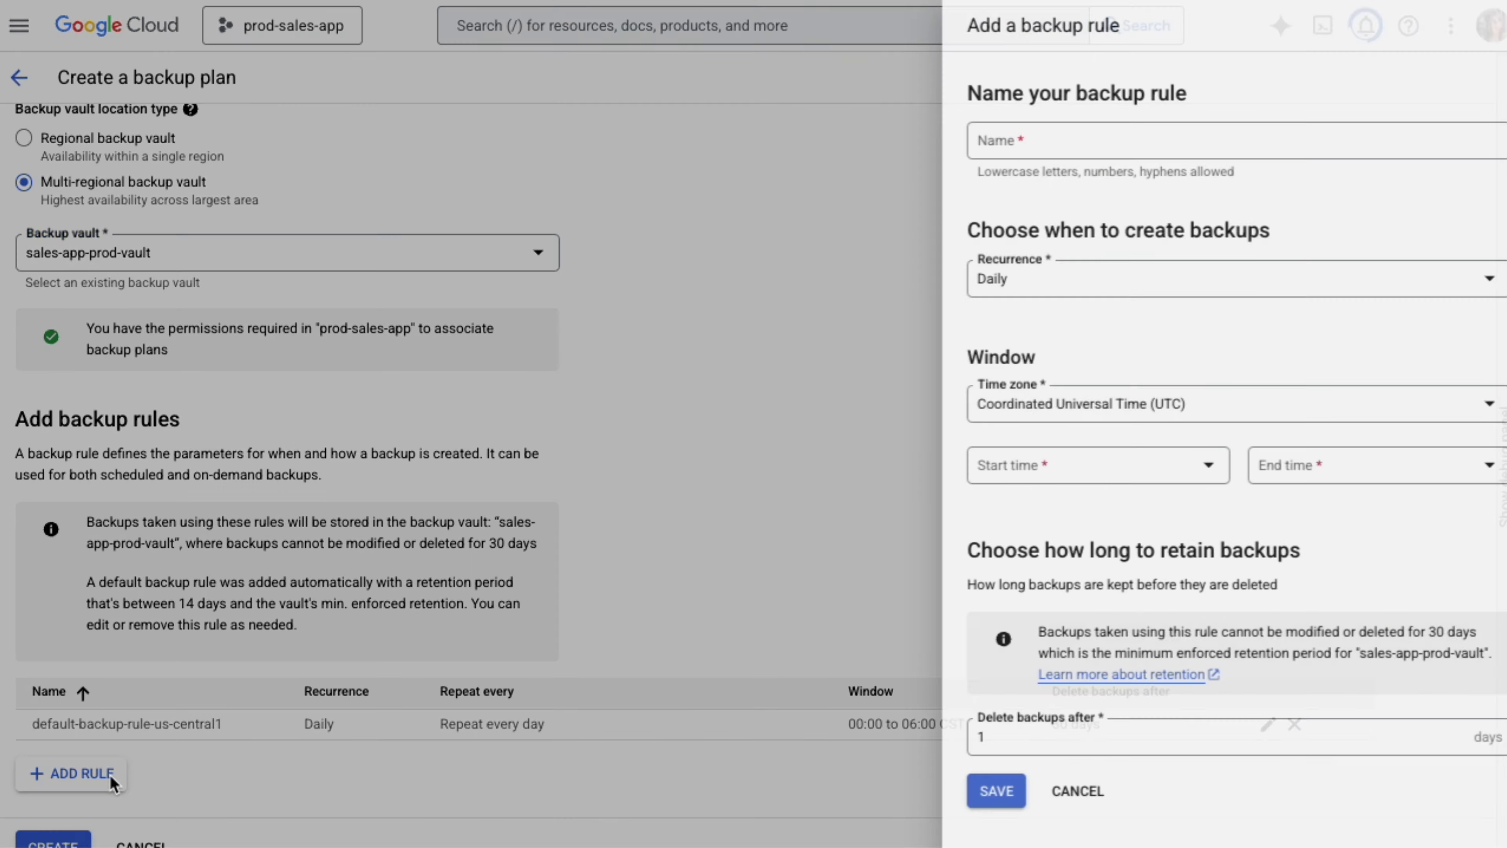
pyautogui.click(1006, 138)
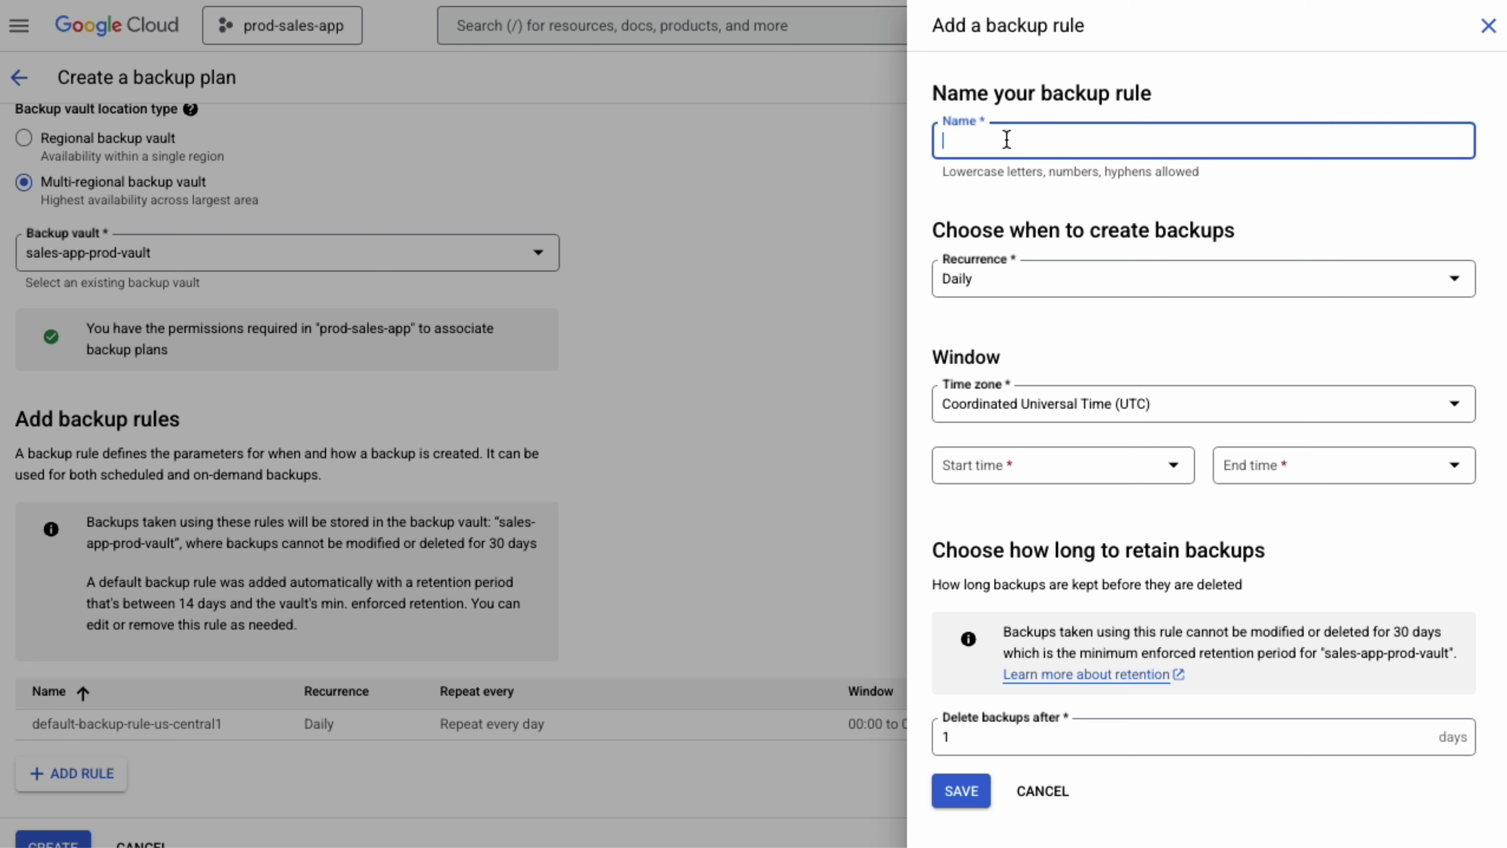
pyautogui.write('hourly-backup')
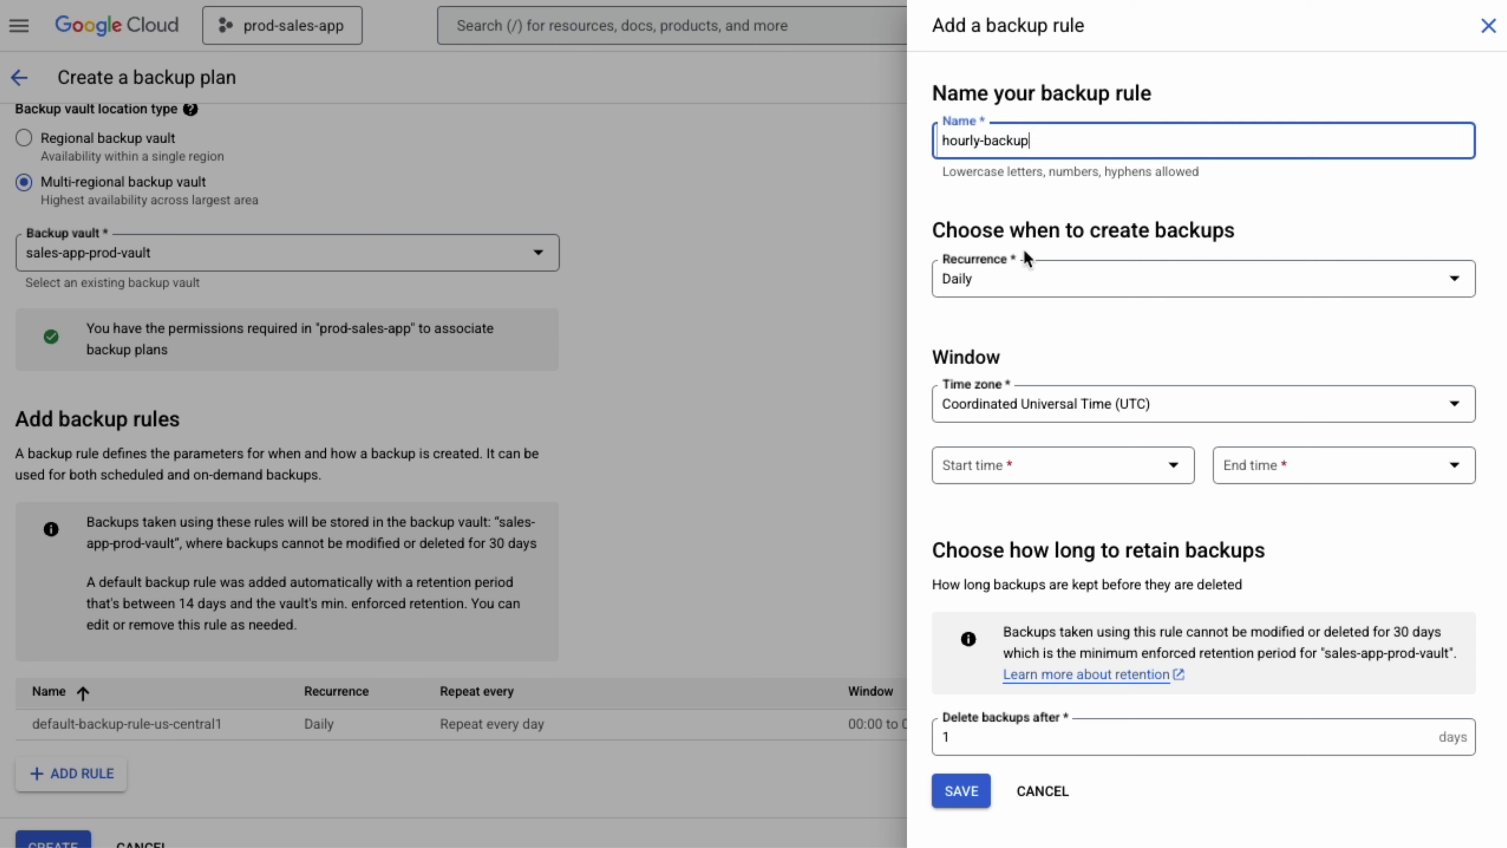
pyautogui.click(1019, 283)
pyautogui.click(999, 296)
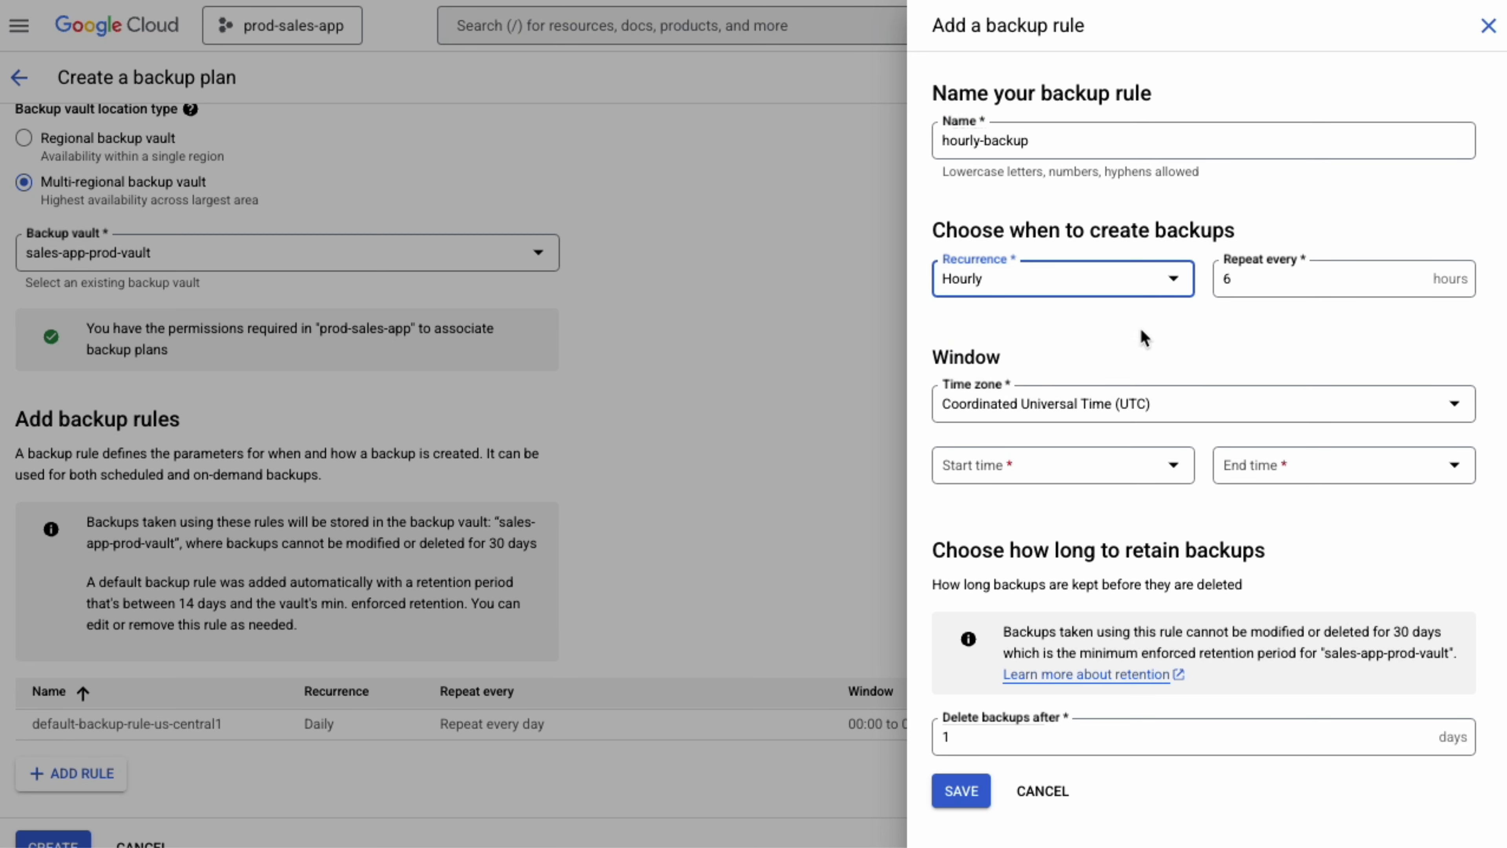
pyautogui.click(1282, 268)
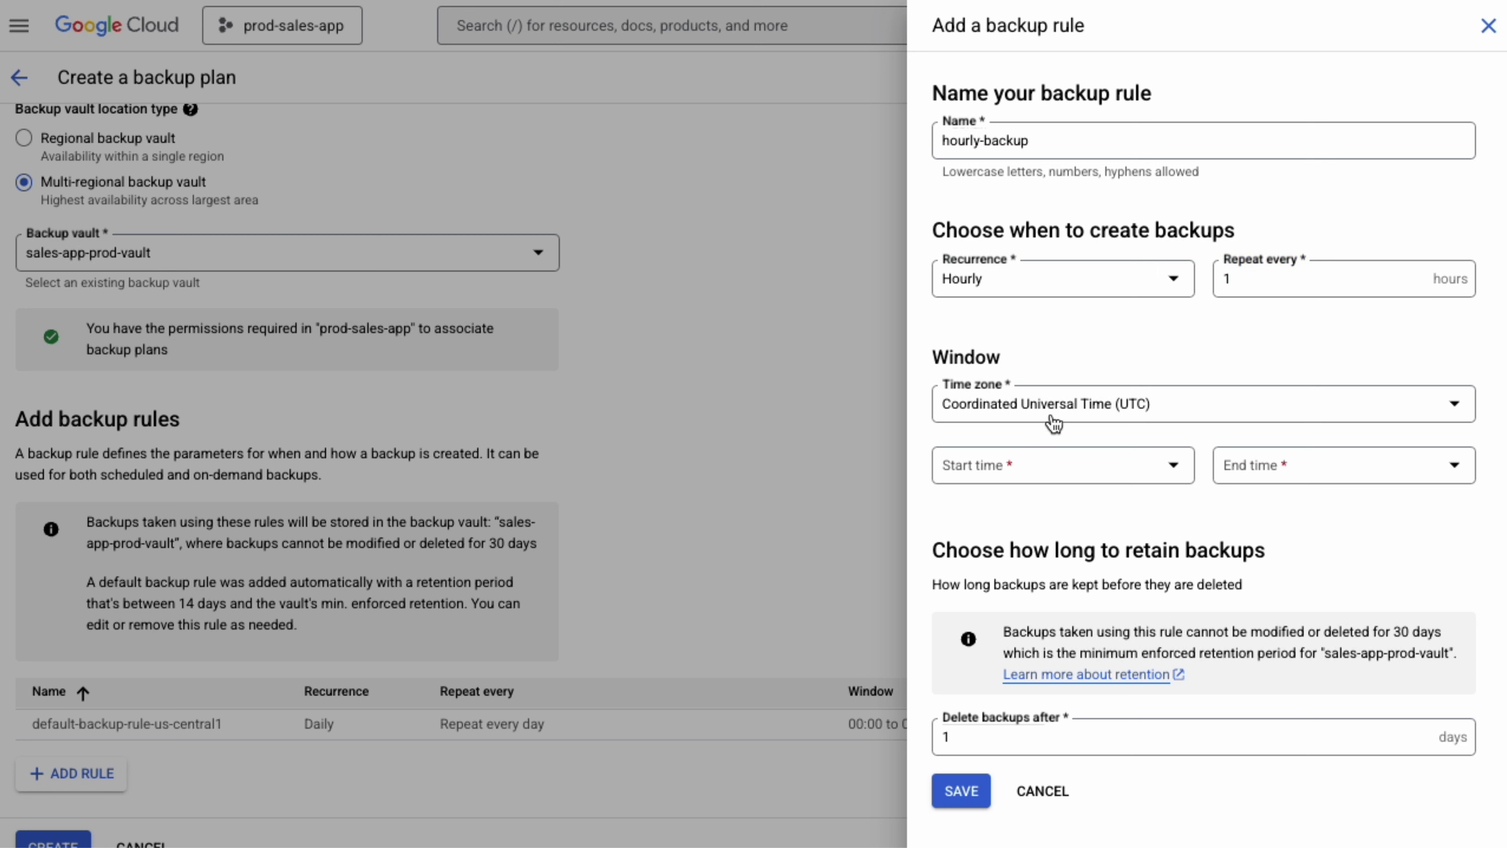
# - Set the rule's backup window to start at 12:00 A.M. and end at 06:00 A.M
pyautogui.click(1039, 468)
pyautogui.click(1033, 490)
pyautogui.click(1260, 469)
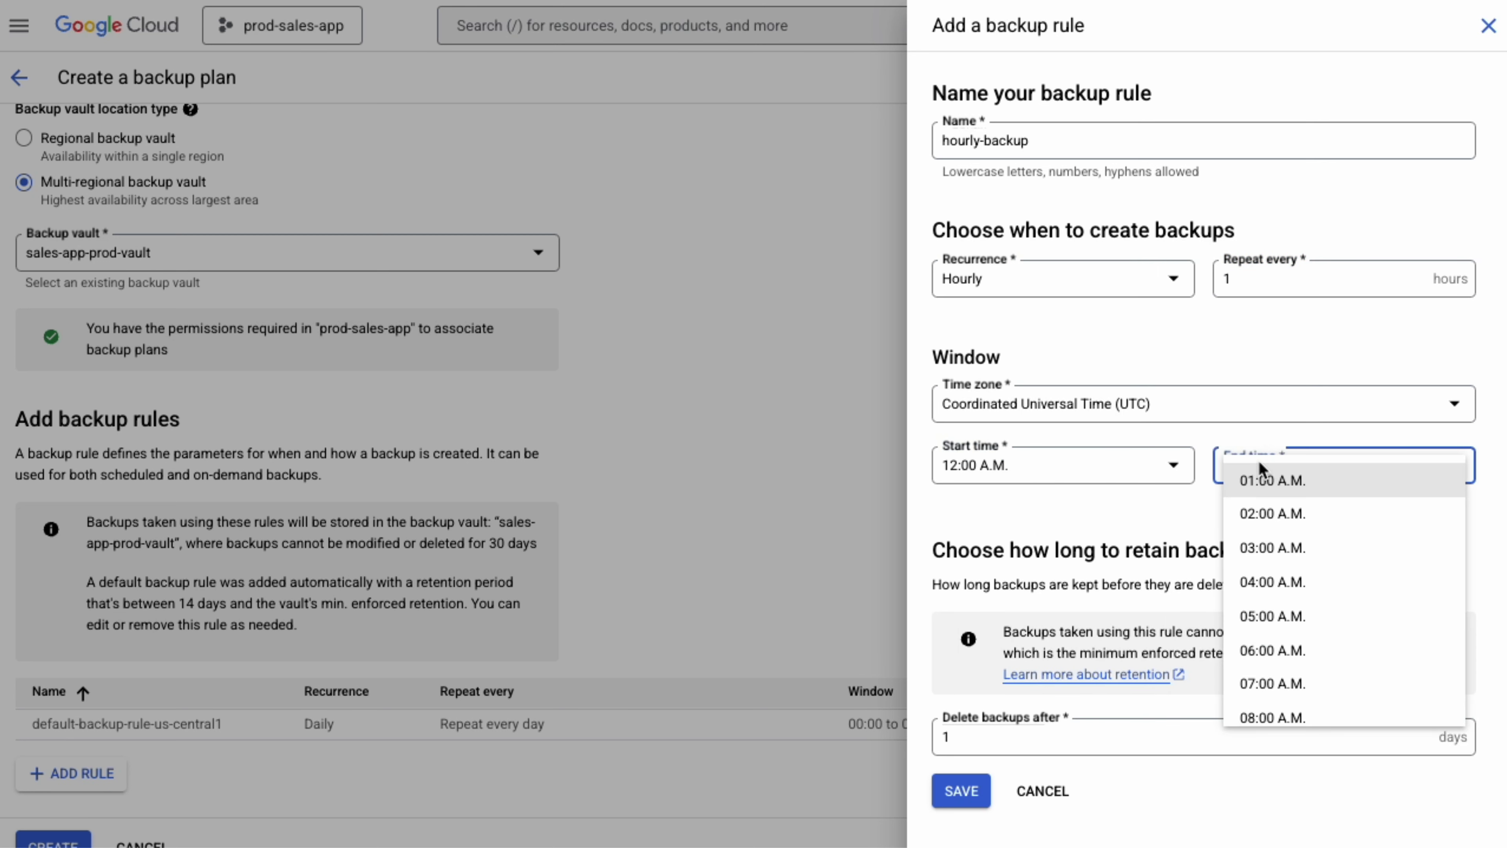
pyautogui.click(1285, 652)
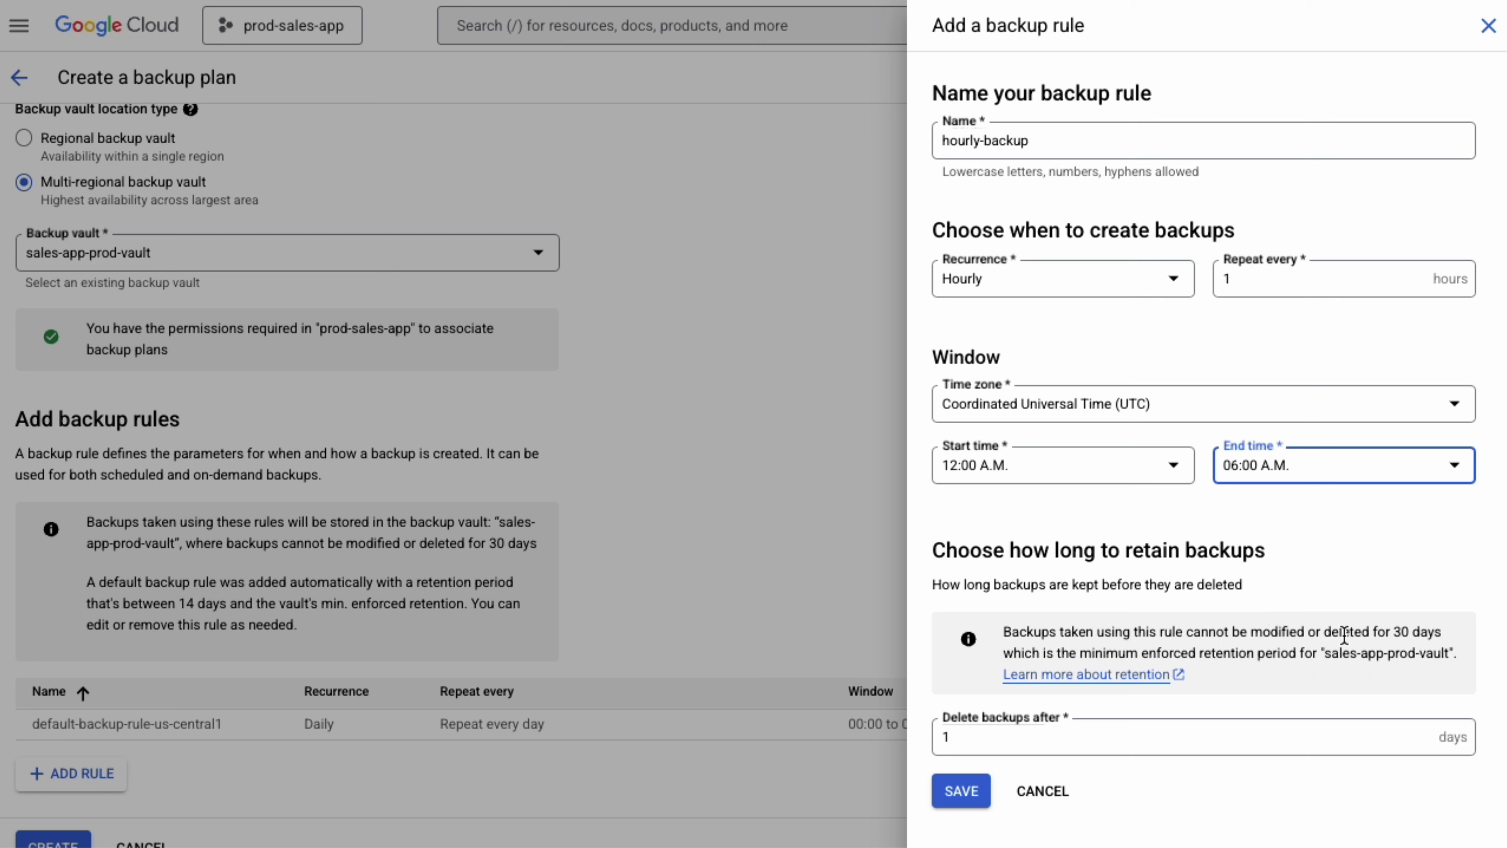
# - Save the hourly-backup rule with backups deleted after 30 days and create the backup plan
pyautogui.moveTo(1325, 632); pyautogui.dragTo(1436, 633)
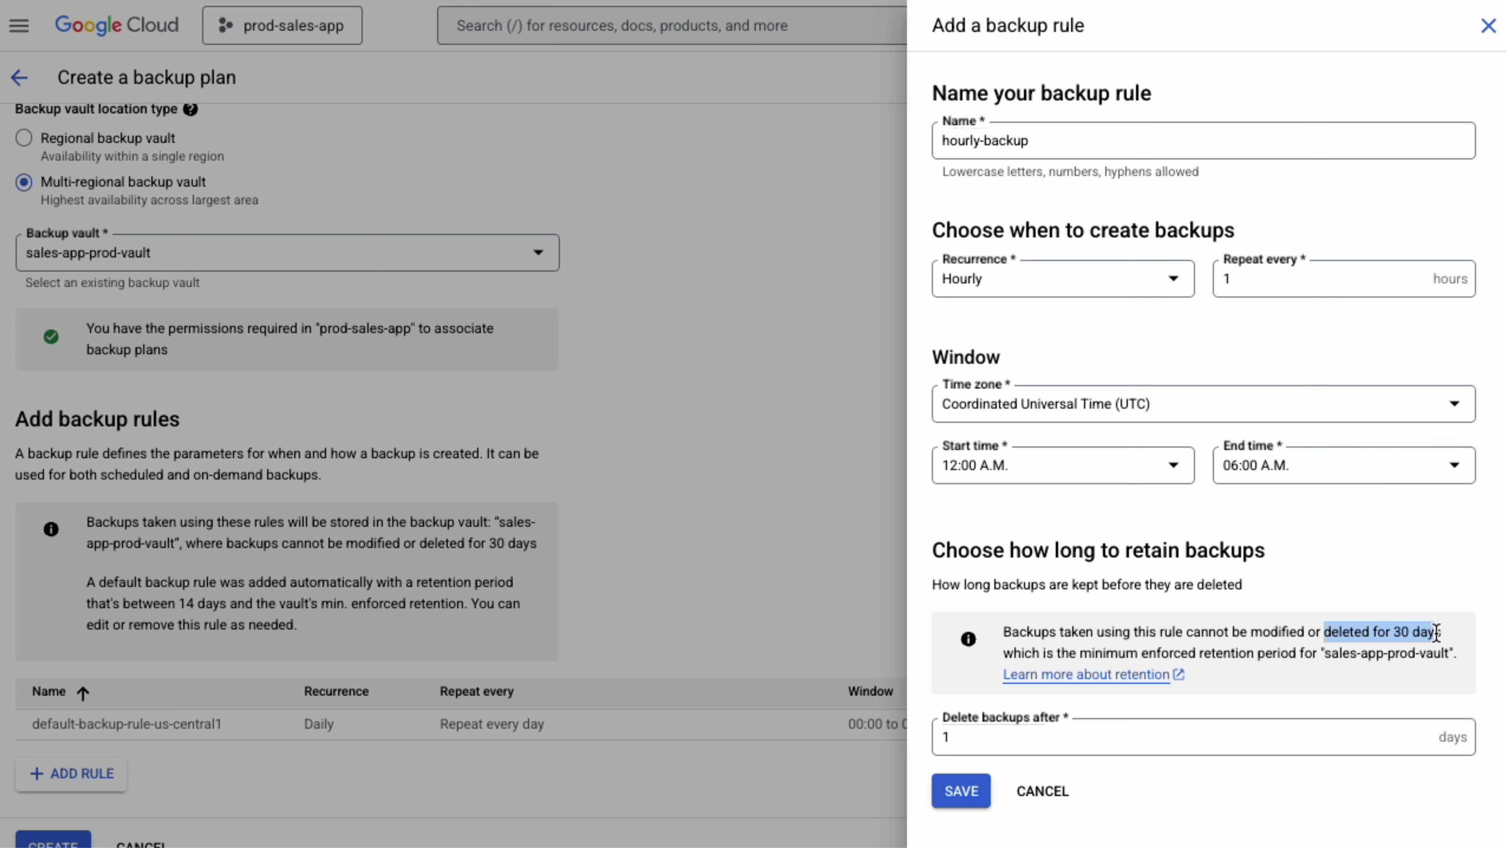
pyautogui.click(1179, 728)
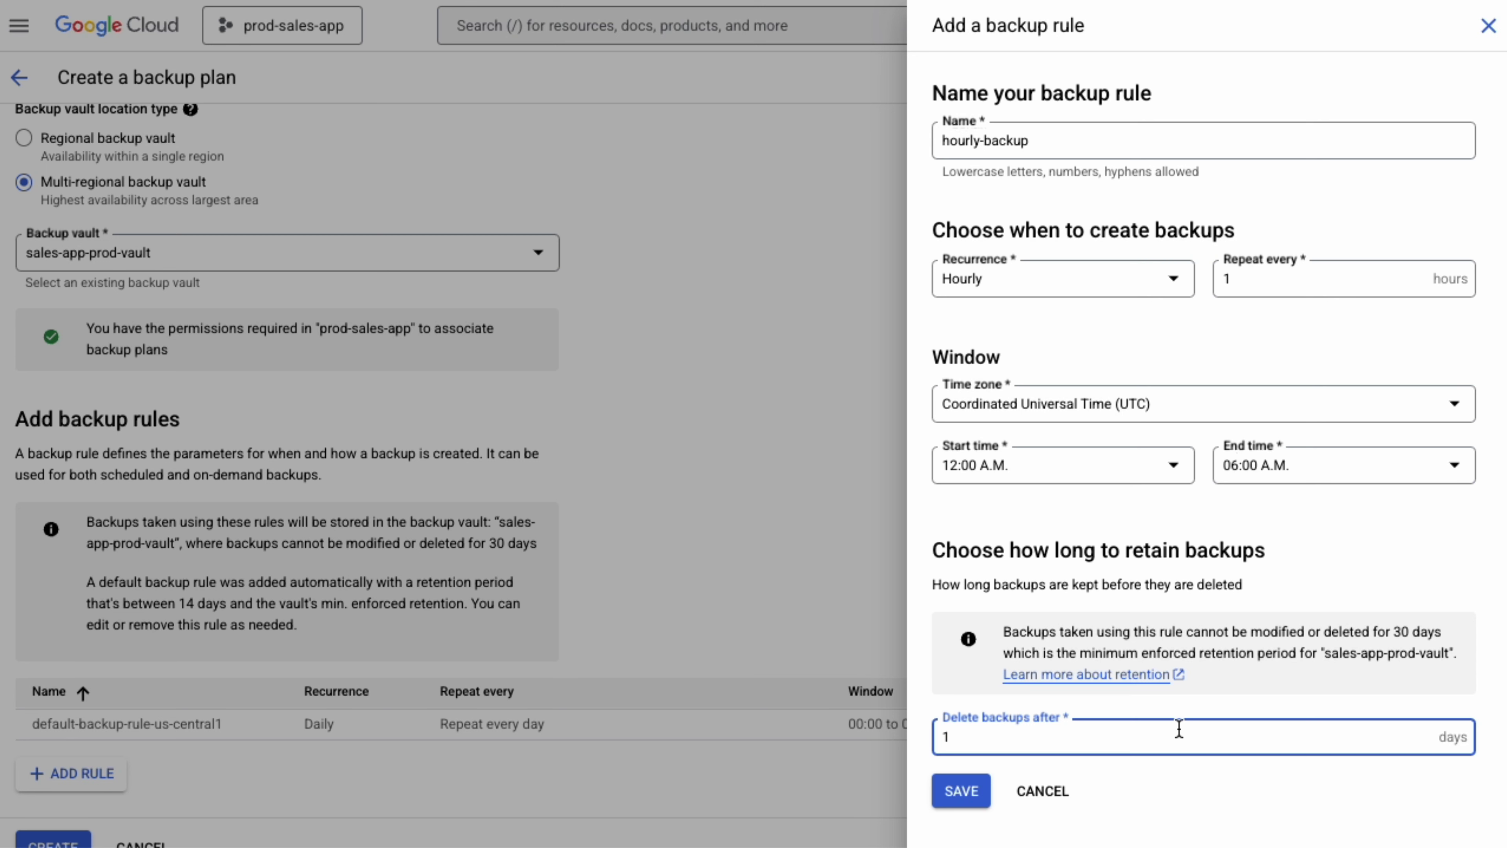
pyautogui.write('30')
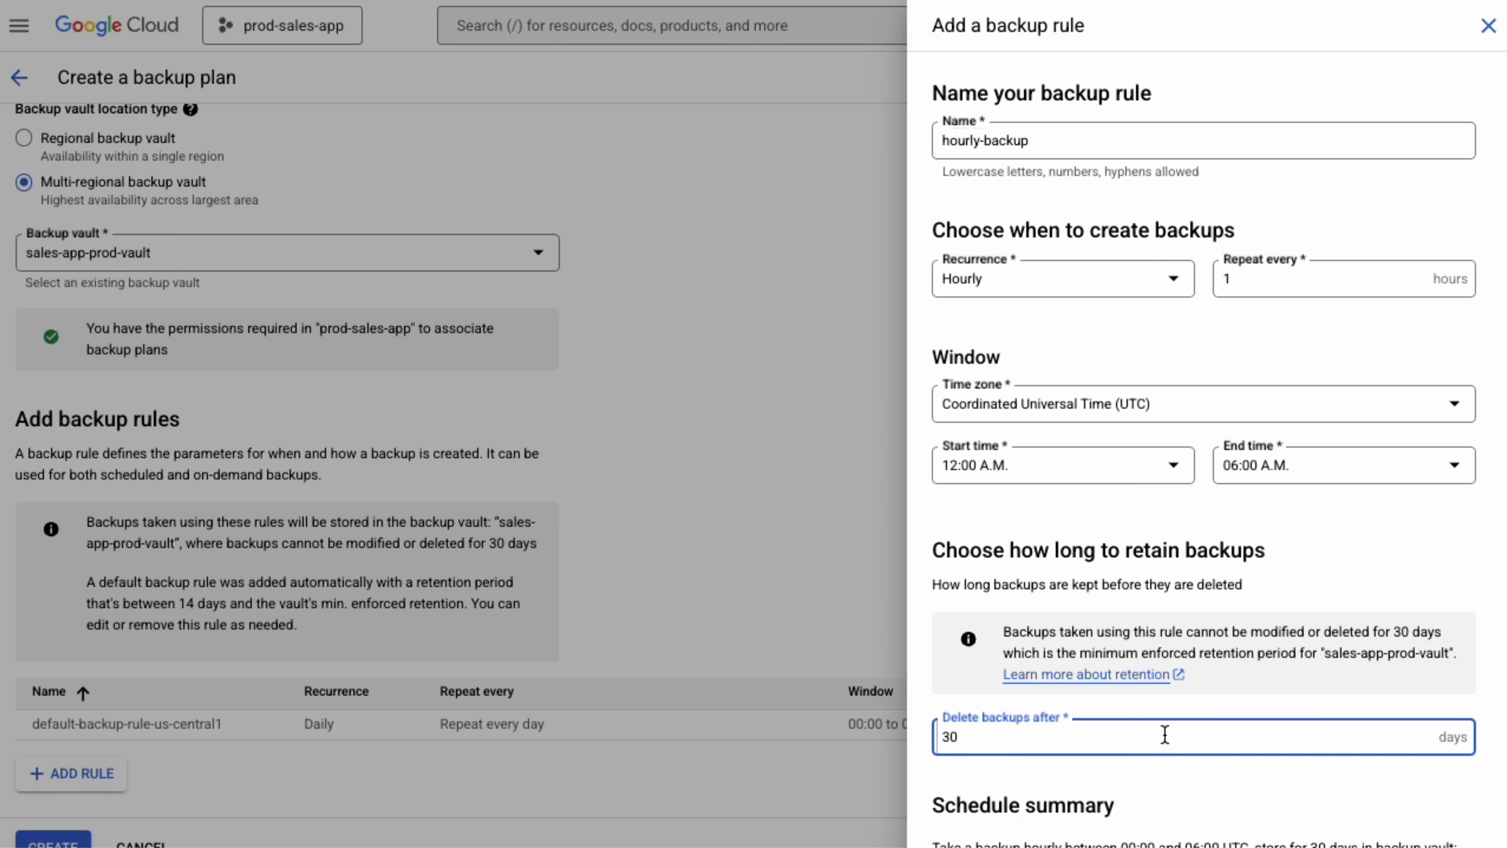
pyautogui.scroll(-2, 1165, 734)
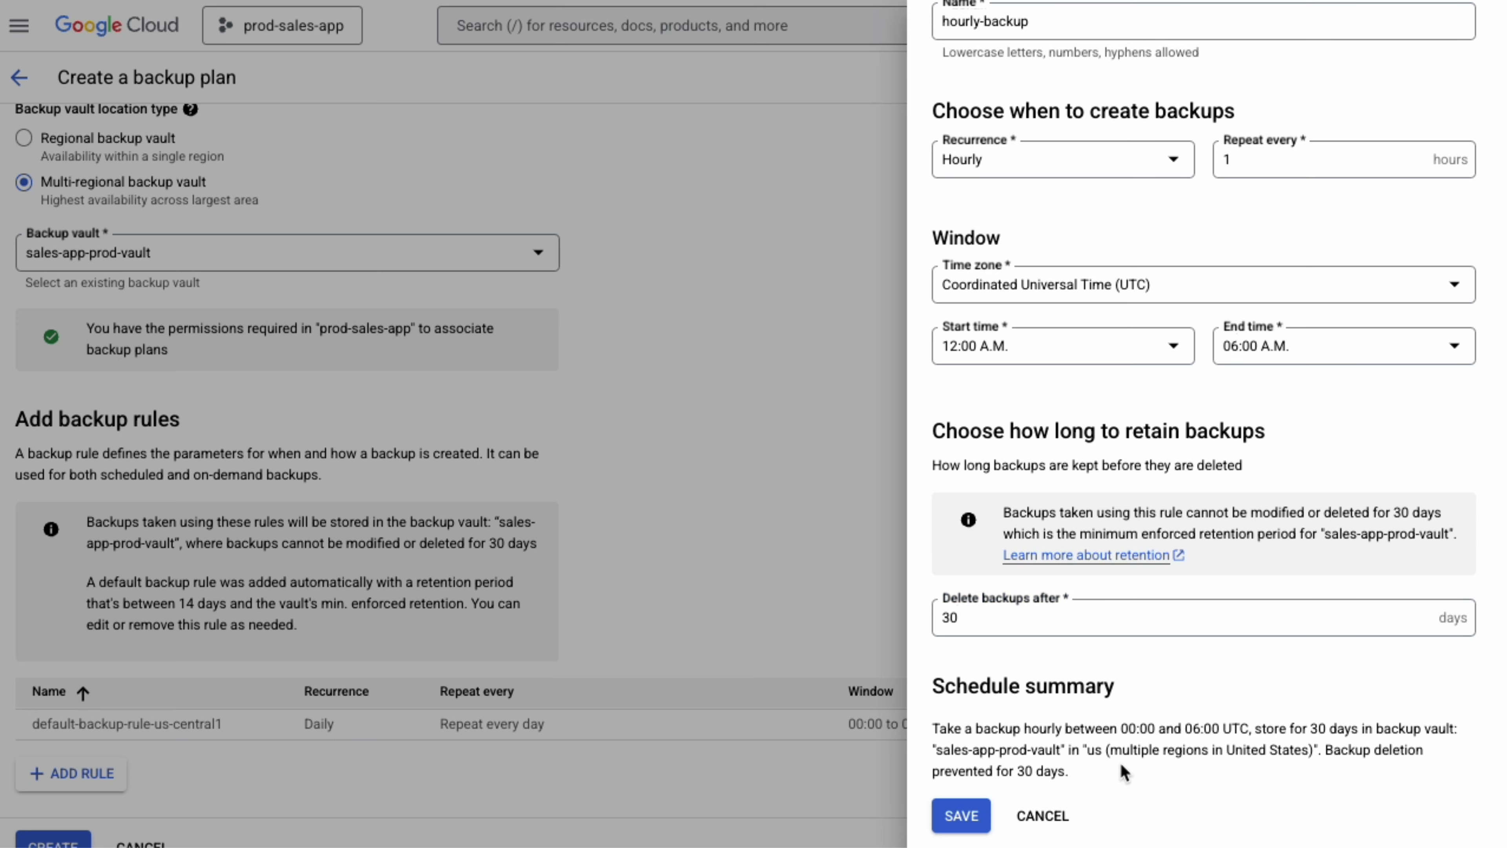
pyautogui.click(961, 816)
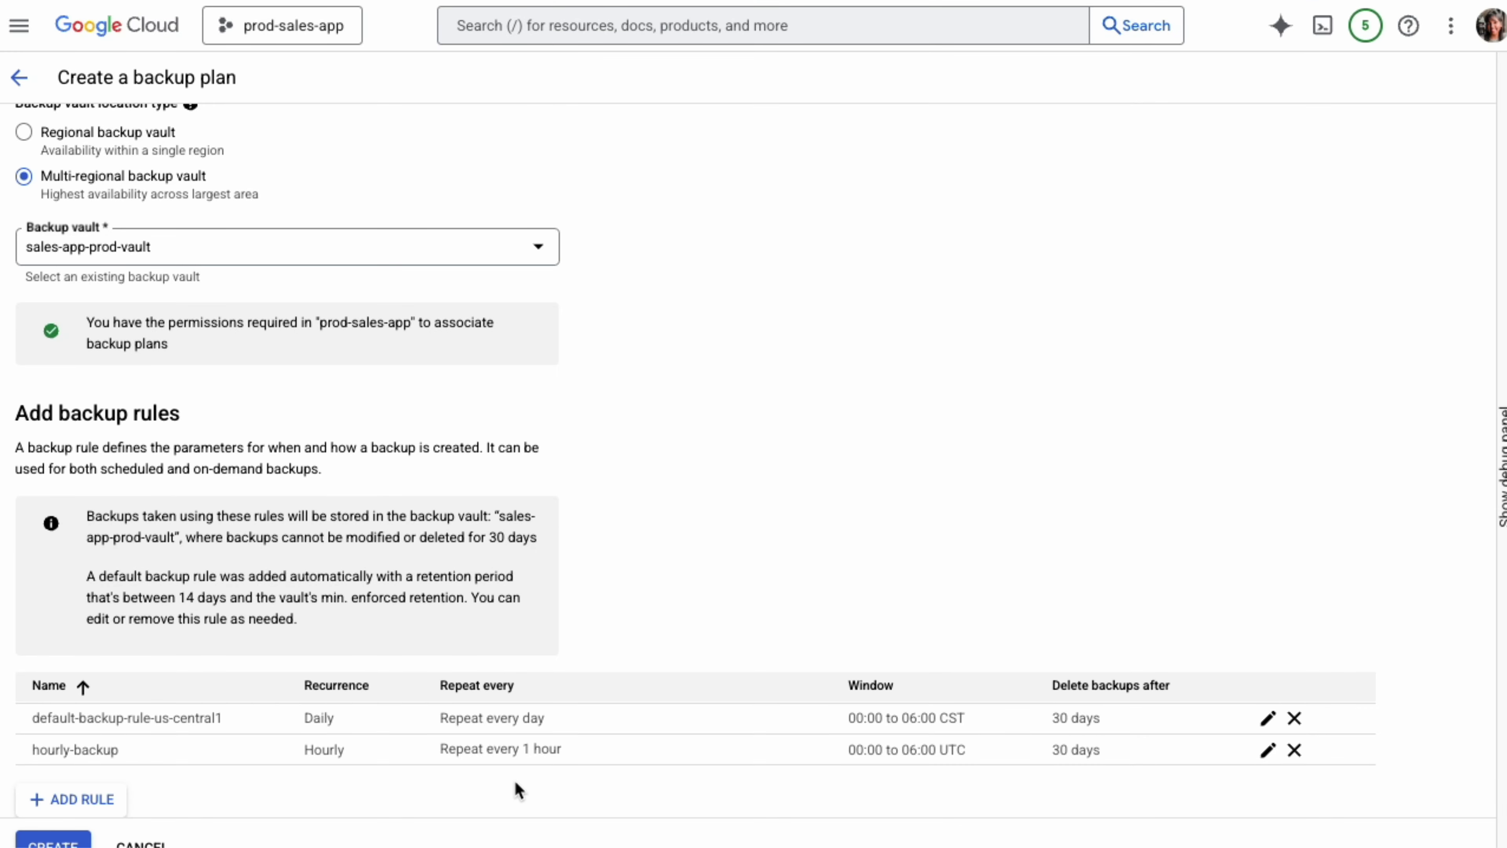
pyautogui.click(71, 842)
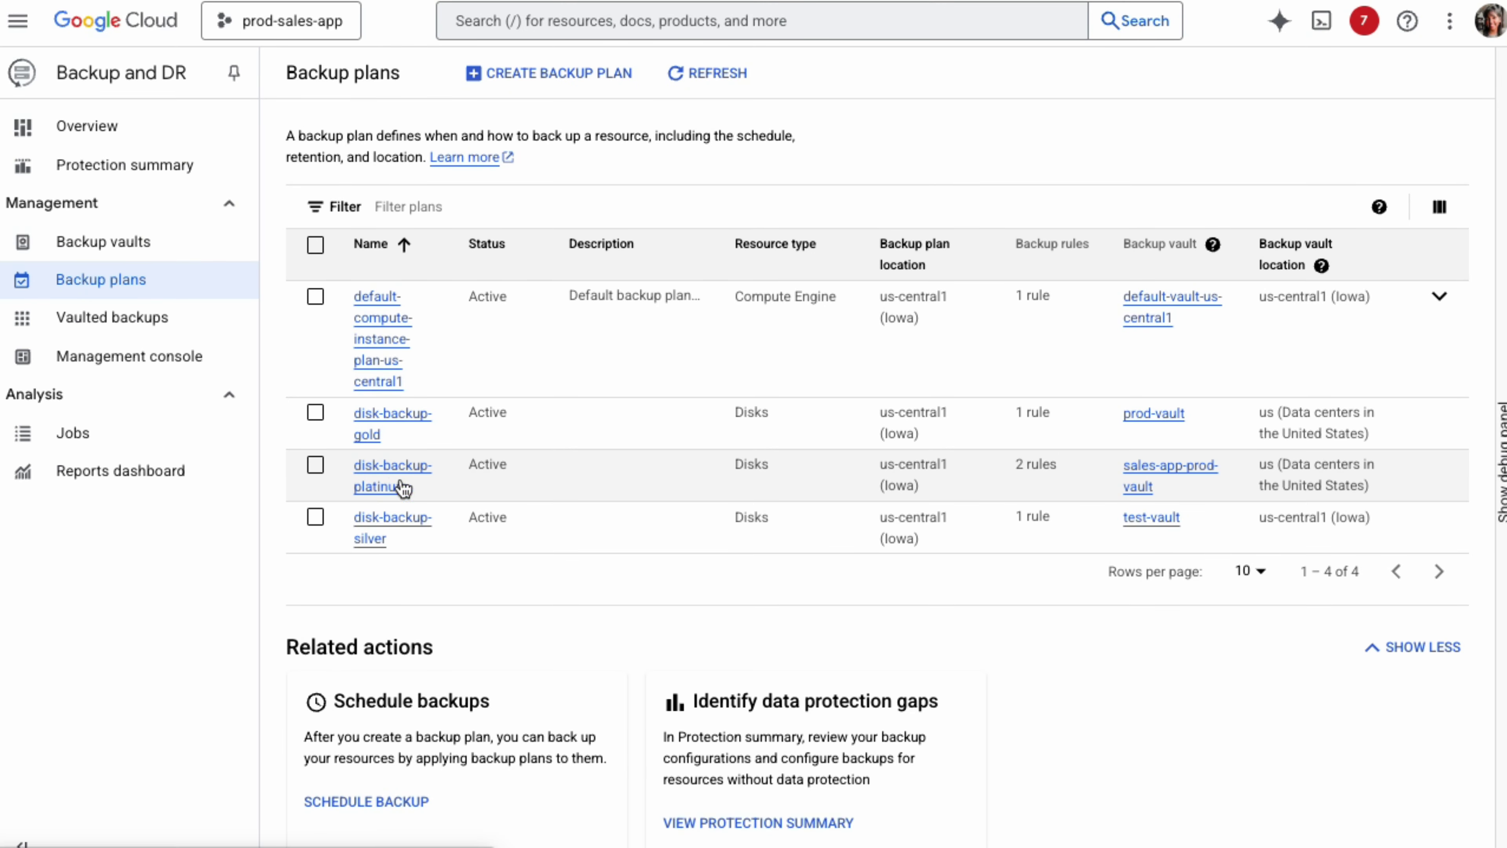
# - Start scheduling backups for the Disks resource type in the us-central1 (Iowa) region
pyautogui.click(413, 803)
pyautogui.click(743, 143)
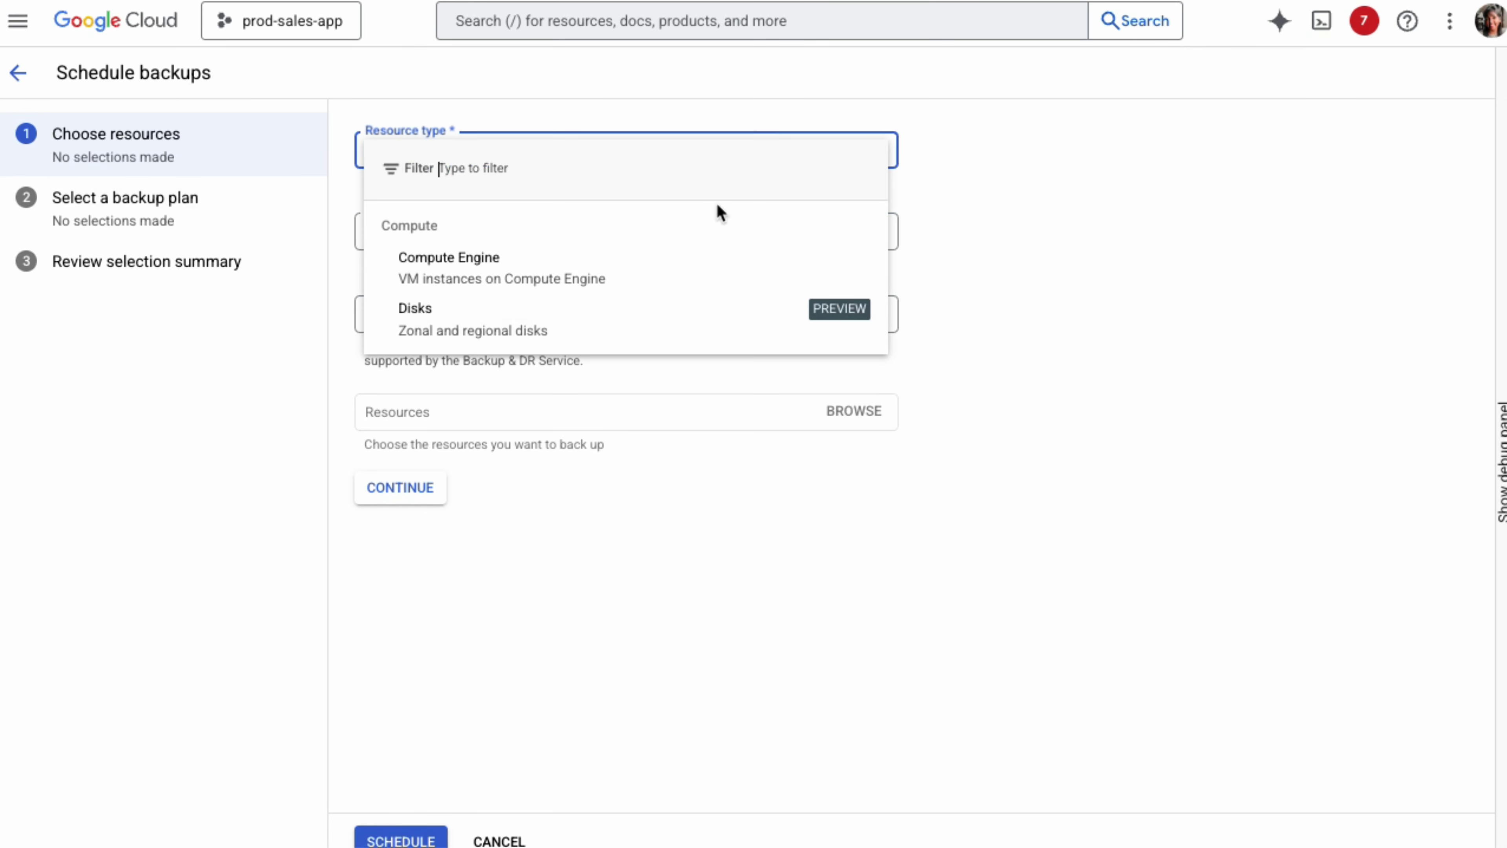
pyautogui.click(693, 338)
pyautogui.click(697, 334)
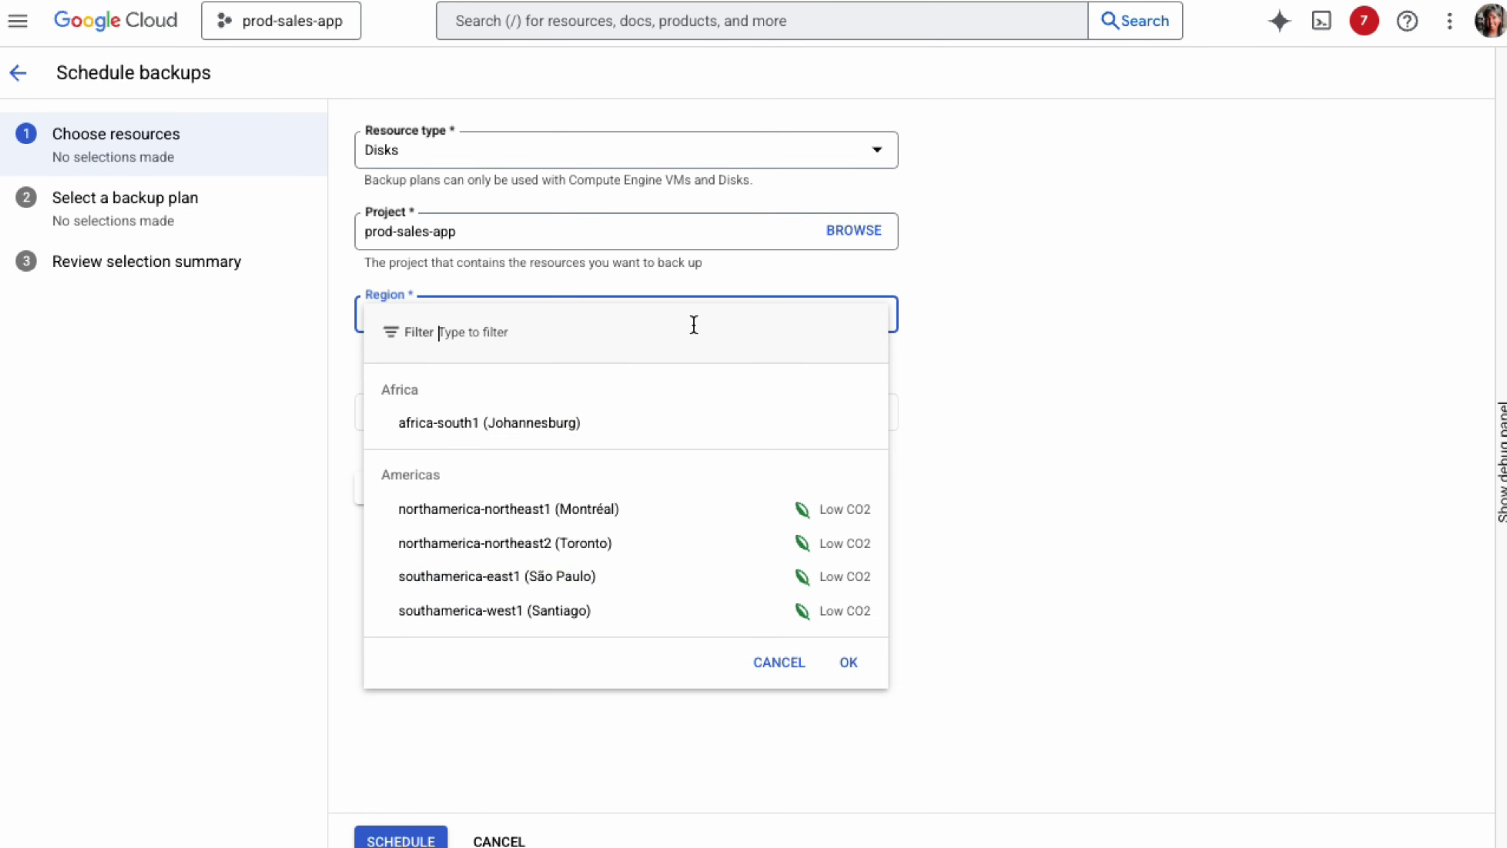
pyautogui.scroll(-2, 656, 501)
pyautogui.click(652, 532)
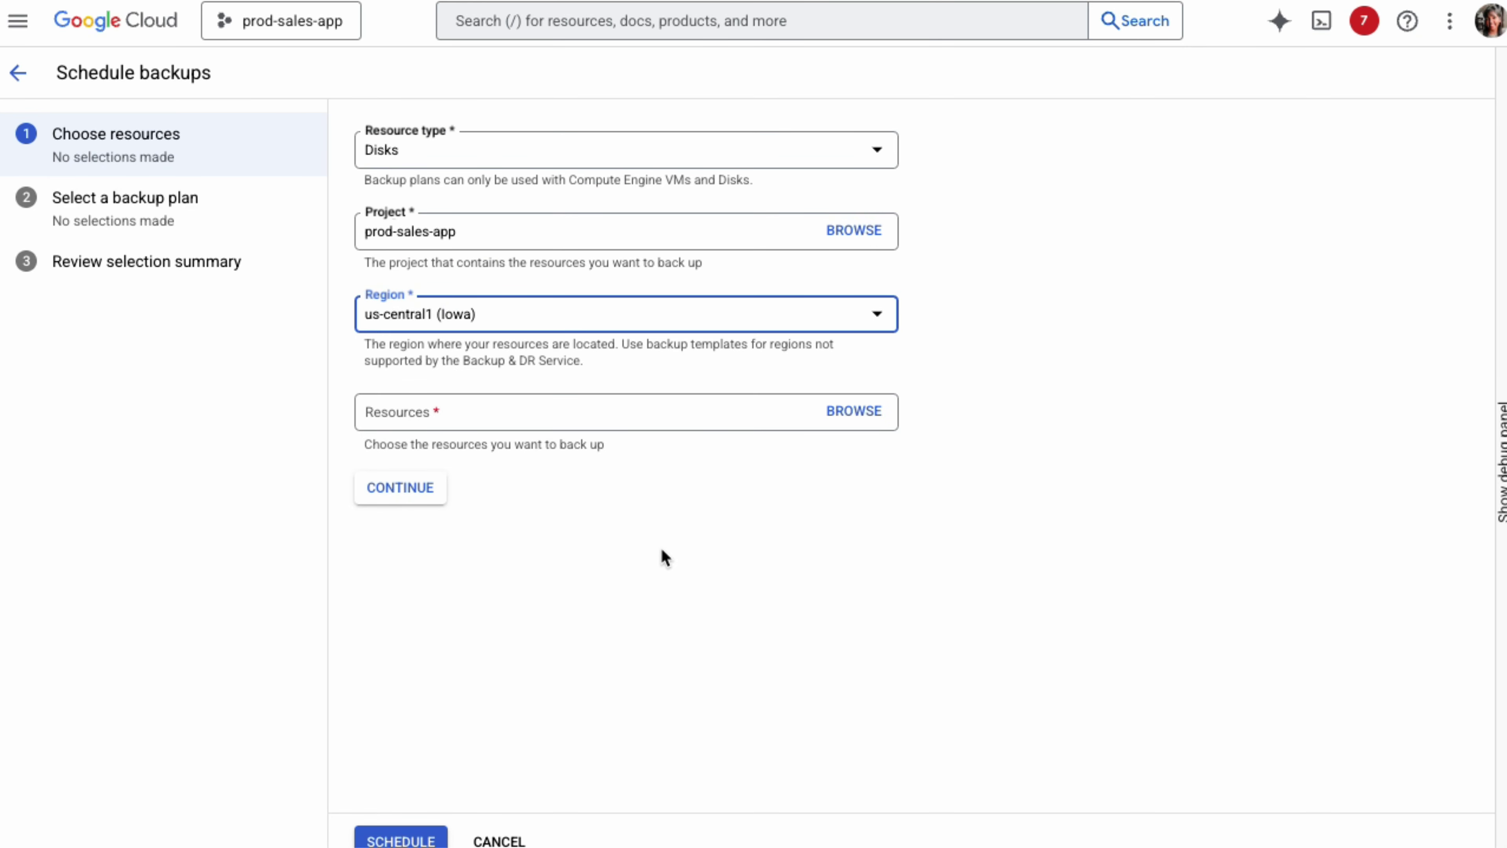
# - Choose the disk prod-sales-app-3 as the resource to back up
pyautogui.click(854, 411)
pyautogui.click(793, 519)
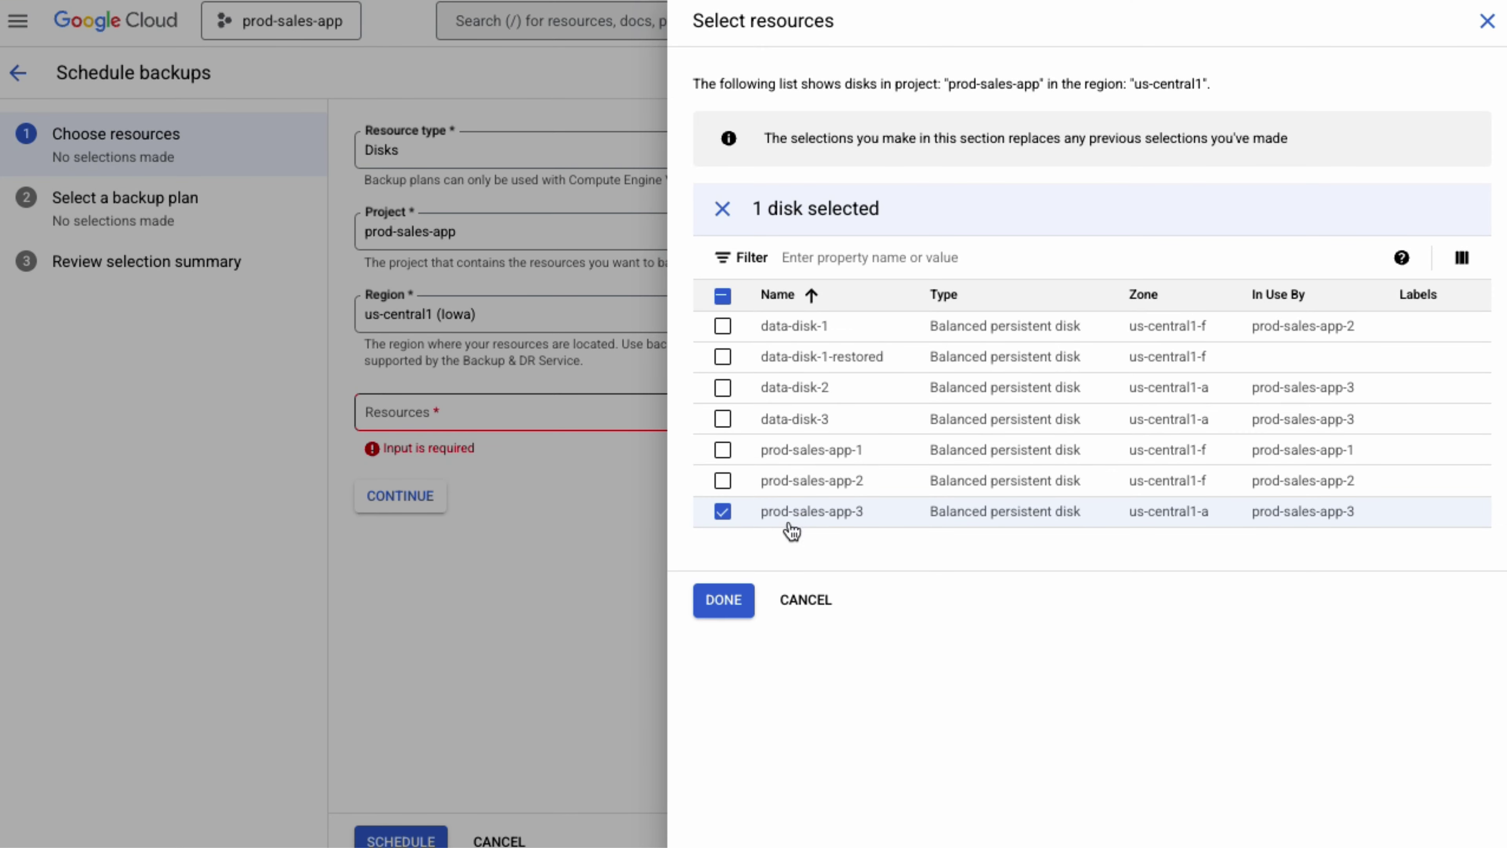
pyautogui.click(727, 600)
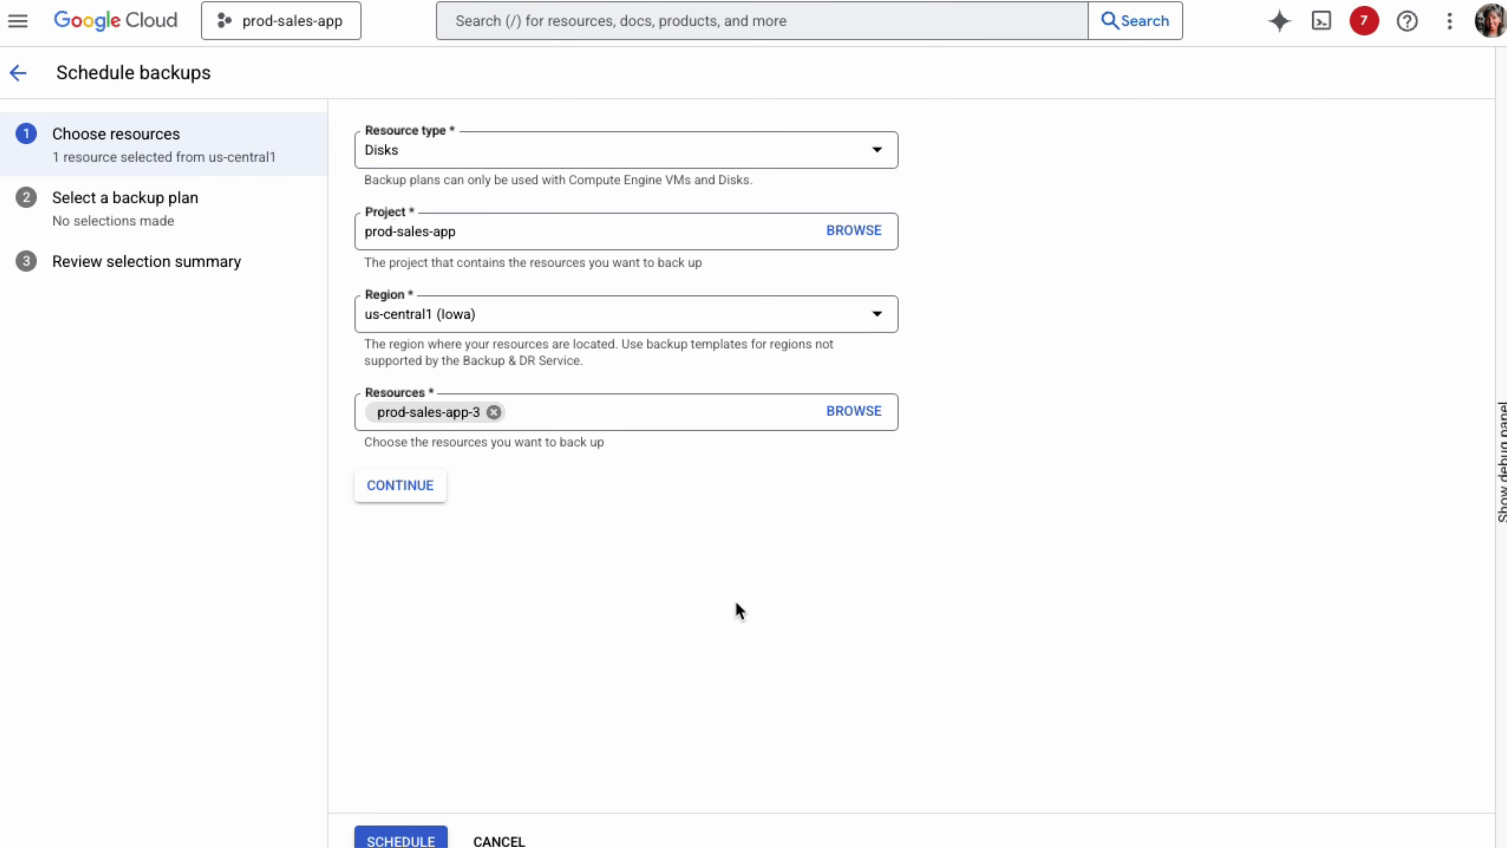
# - Apply the disk-backup-platinum backup plan to the selected disk and schedule the backups
pyautogui.click(425, 499)
pyautogui.click(880, 191)
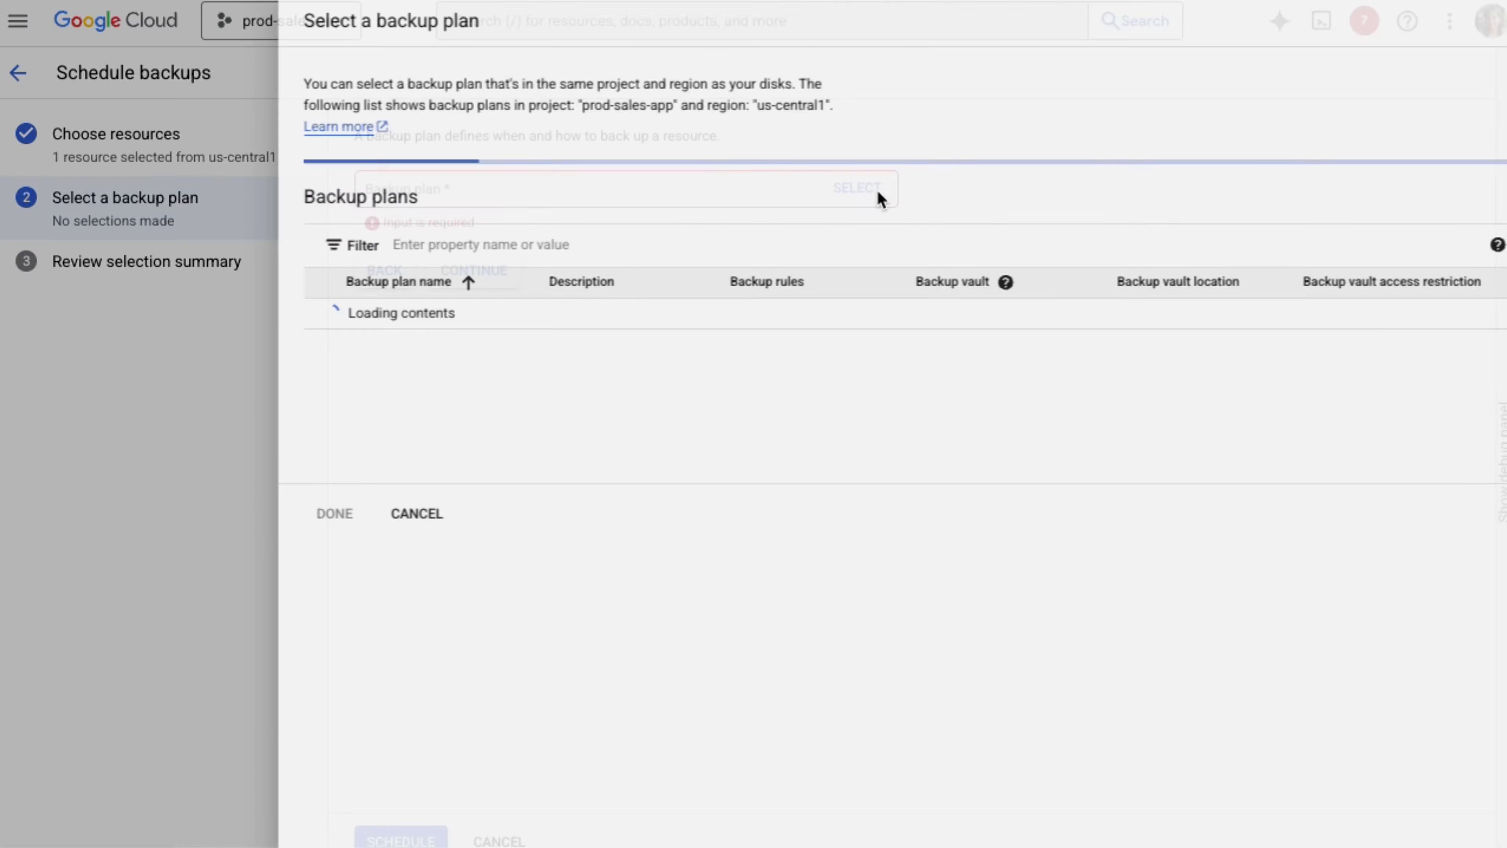
pyautogui.click(469, 360)
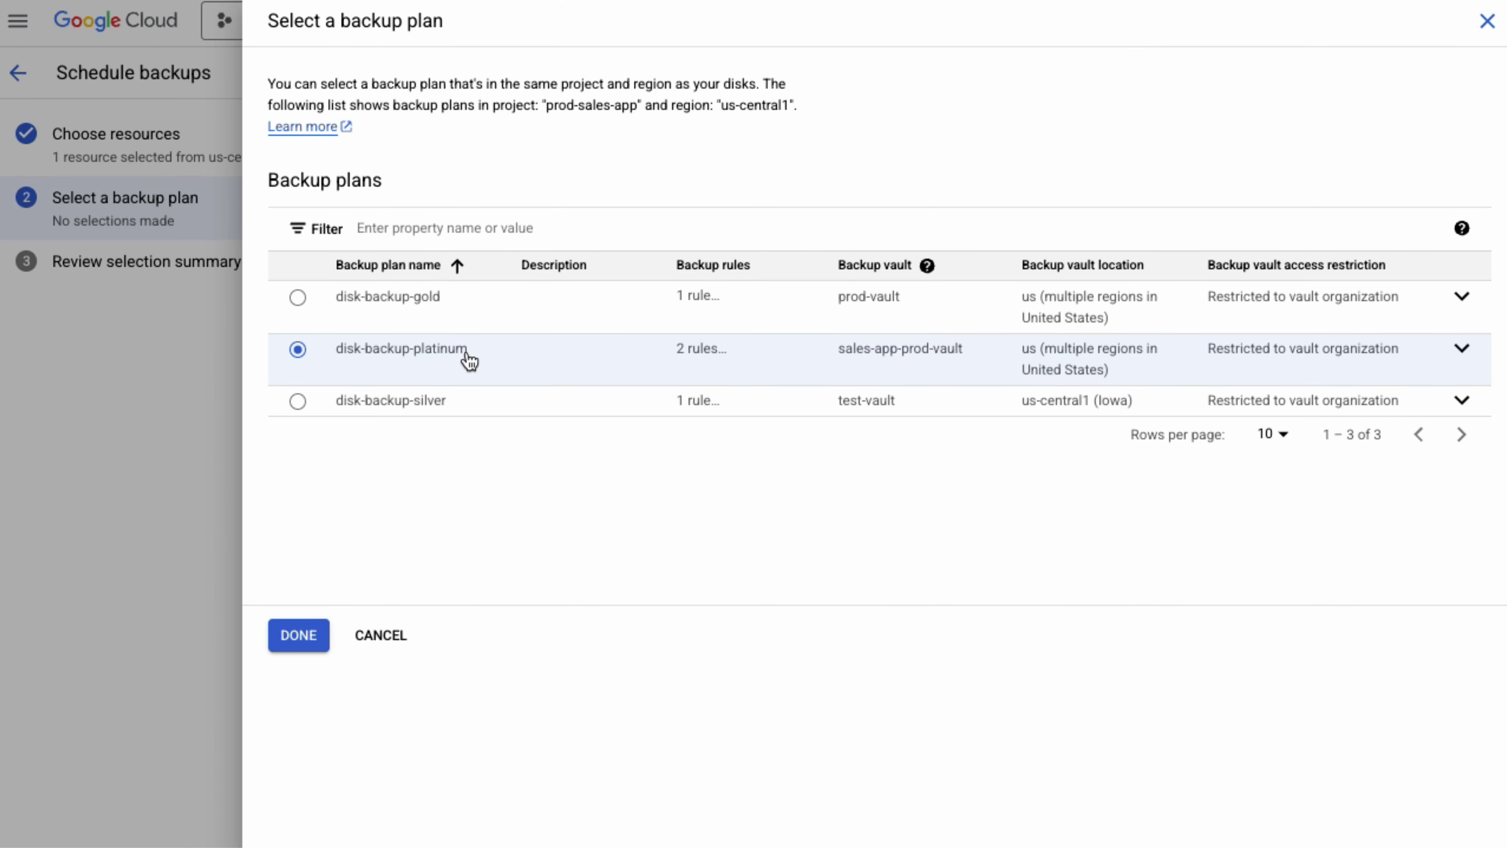
pyautogui.click(318, 633)
pyautogui.click(488, 290)
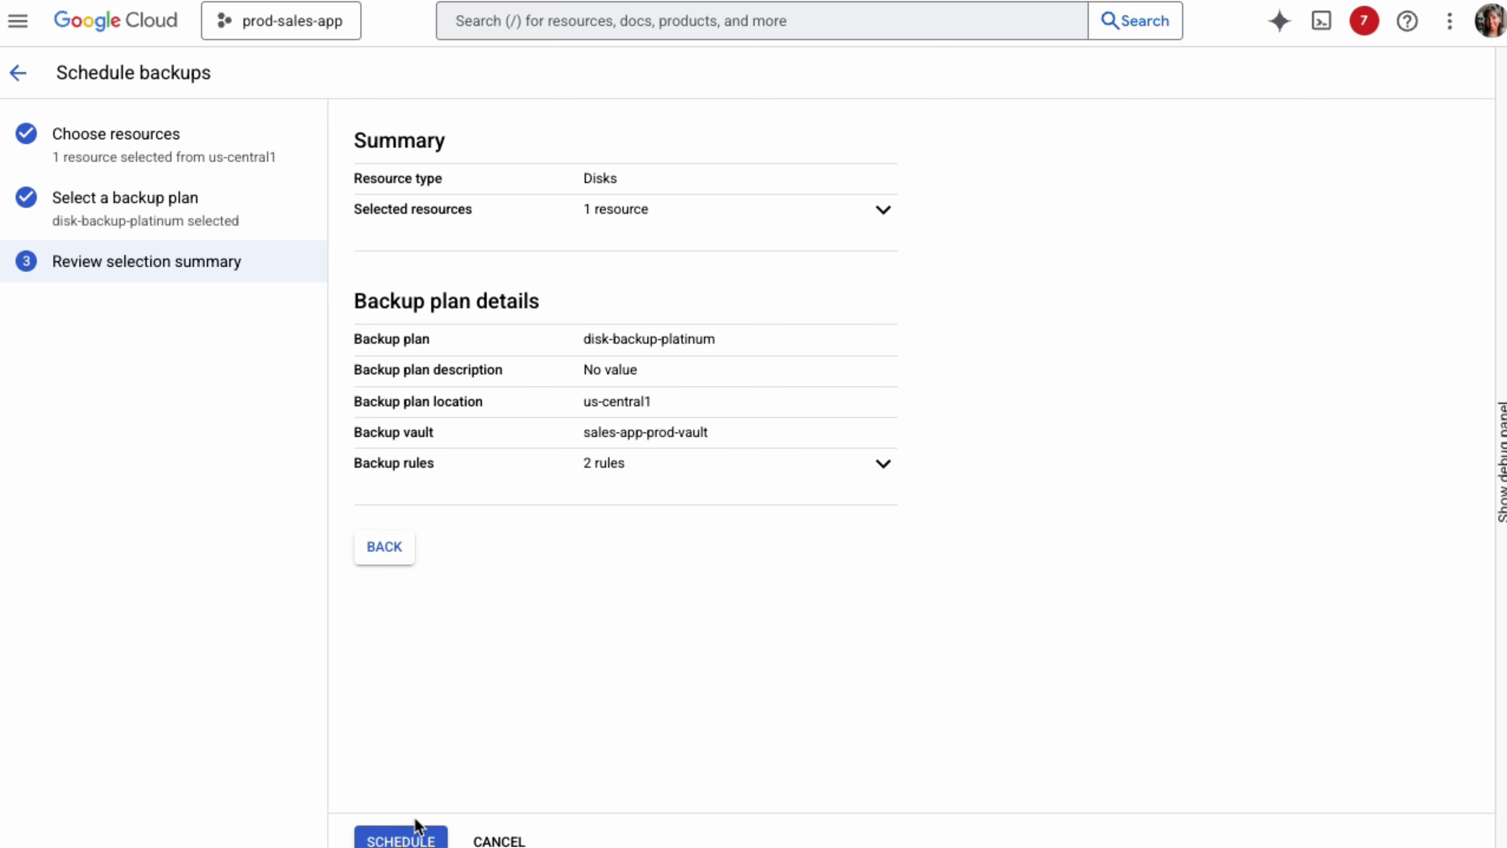
pyautogui.click(415, 838)
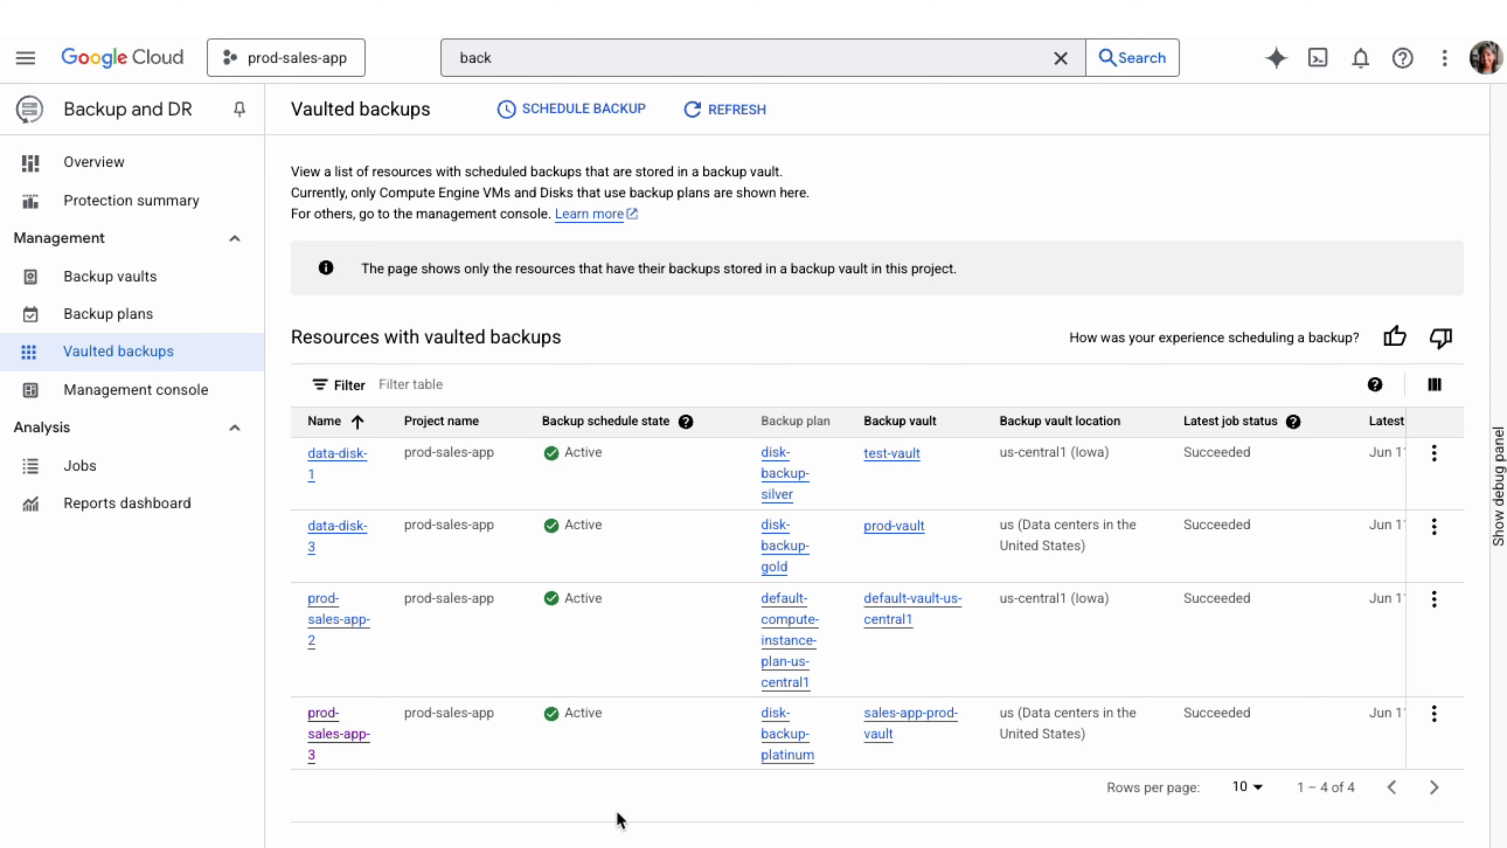
# - Open the backup details of prod-sales-app-3 from the vaulted backups and view its list of backups
pyautogui.click(344, 738)
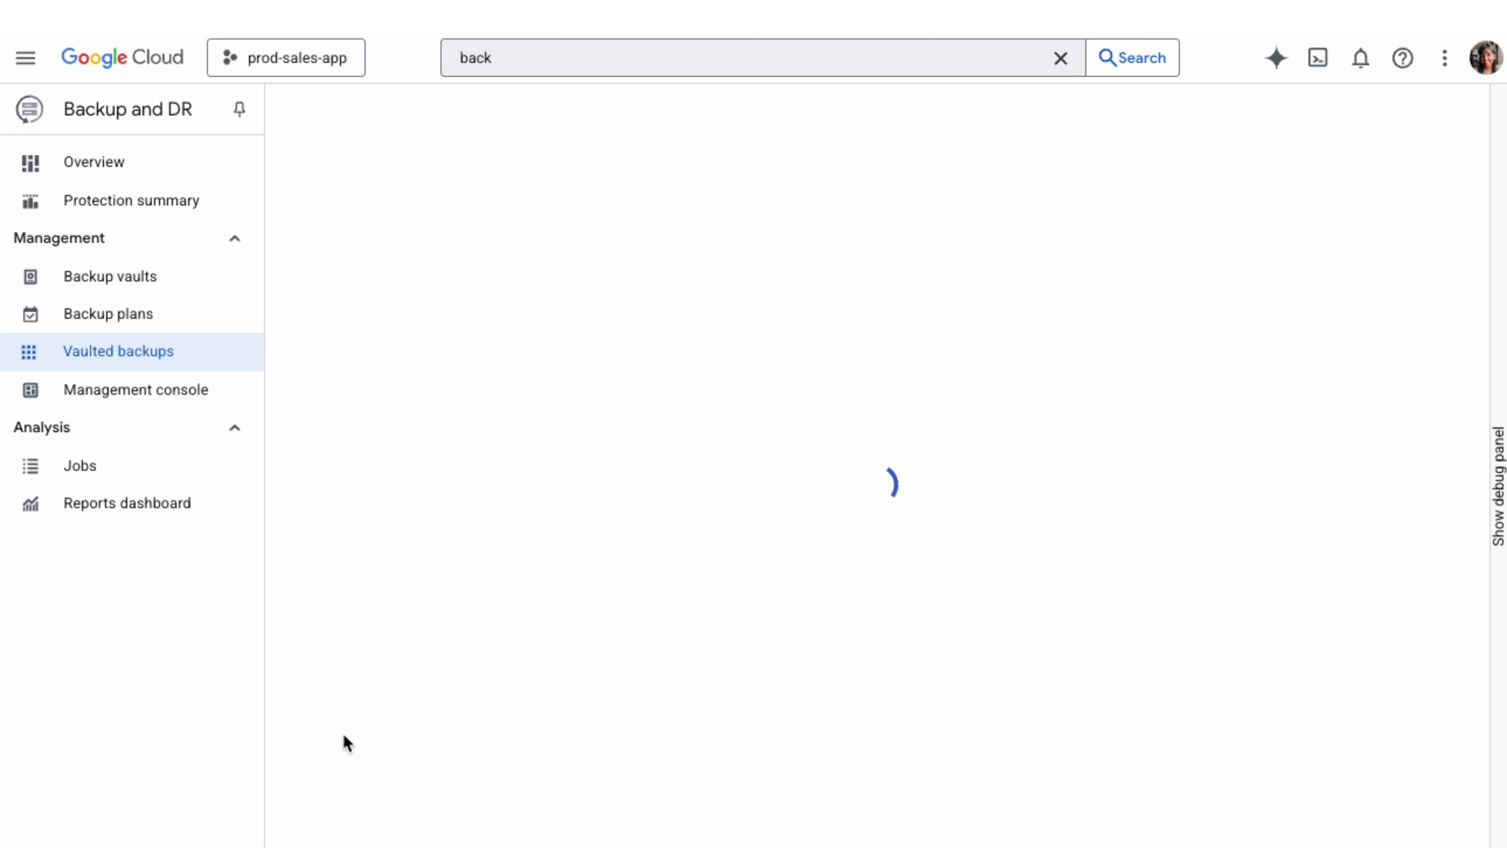
pyautogui.scroll(-3, 343, 721)
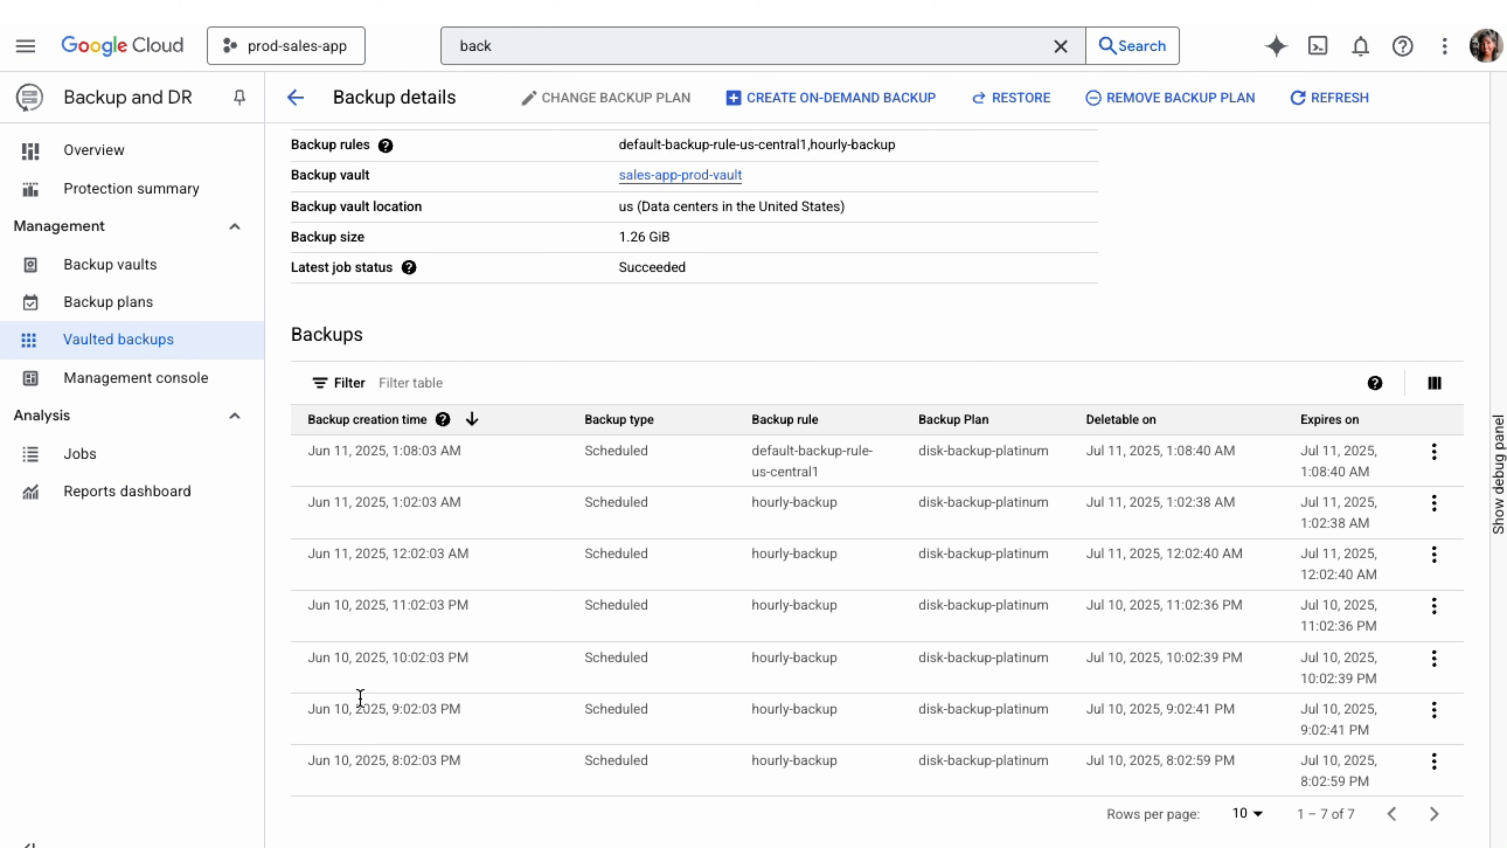
pyautogui.click(794, 99)
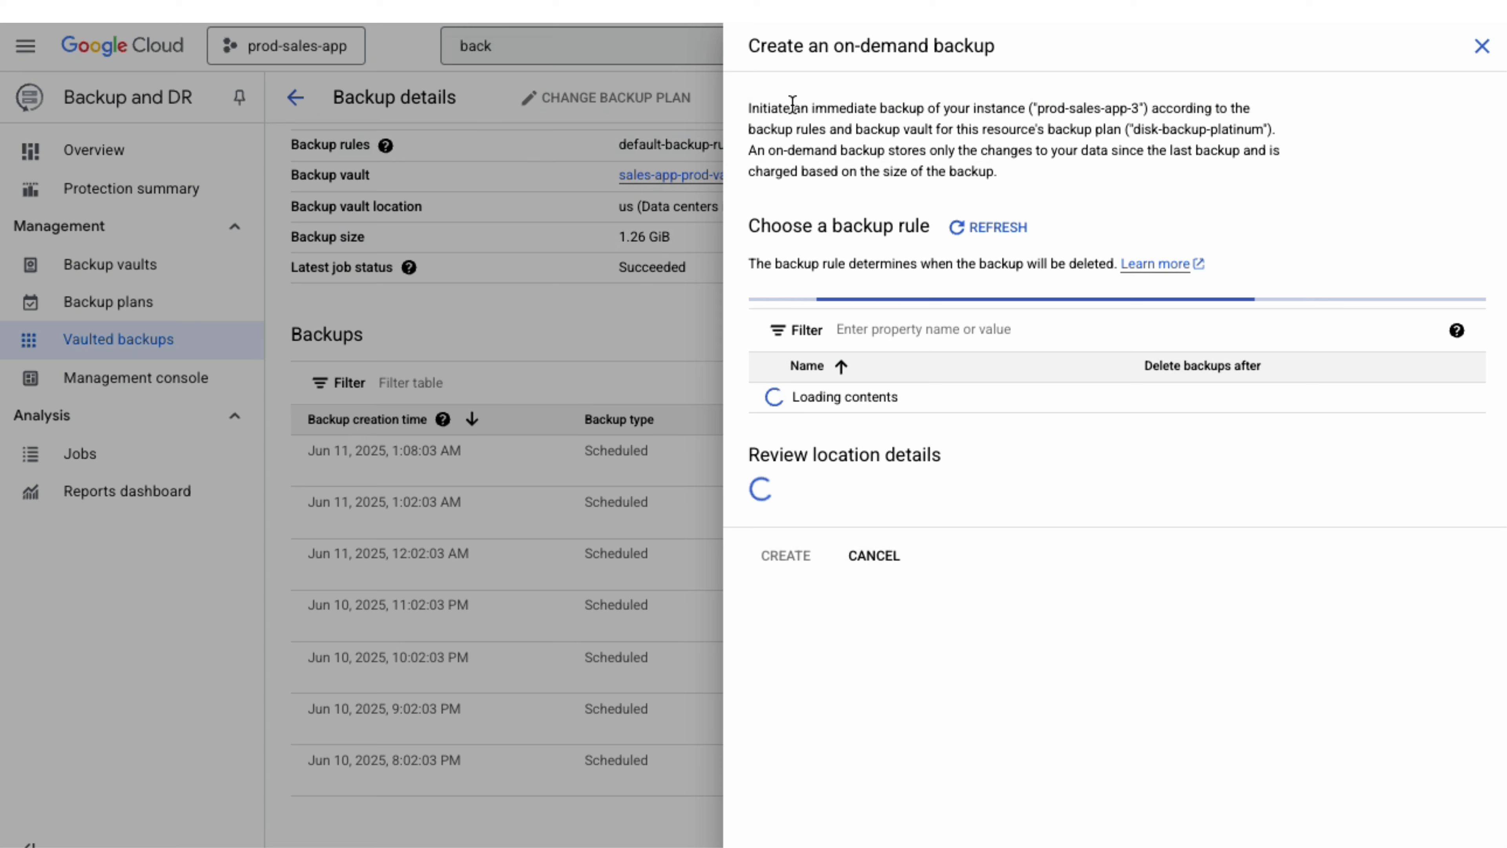
pyautogui.click(778, 412)
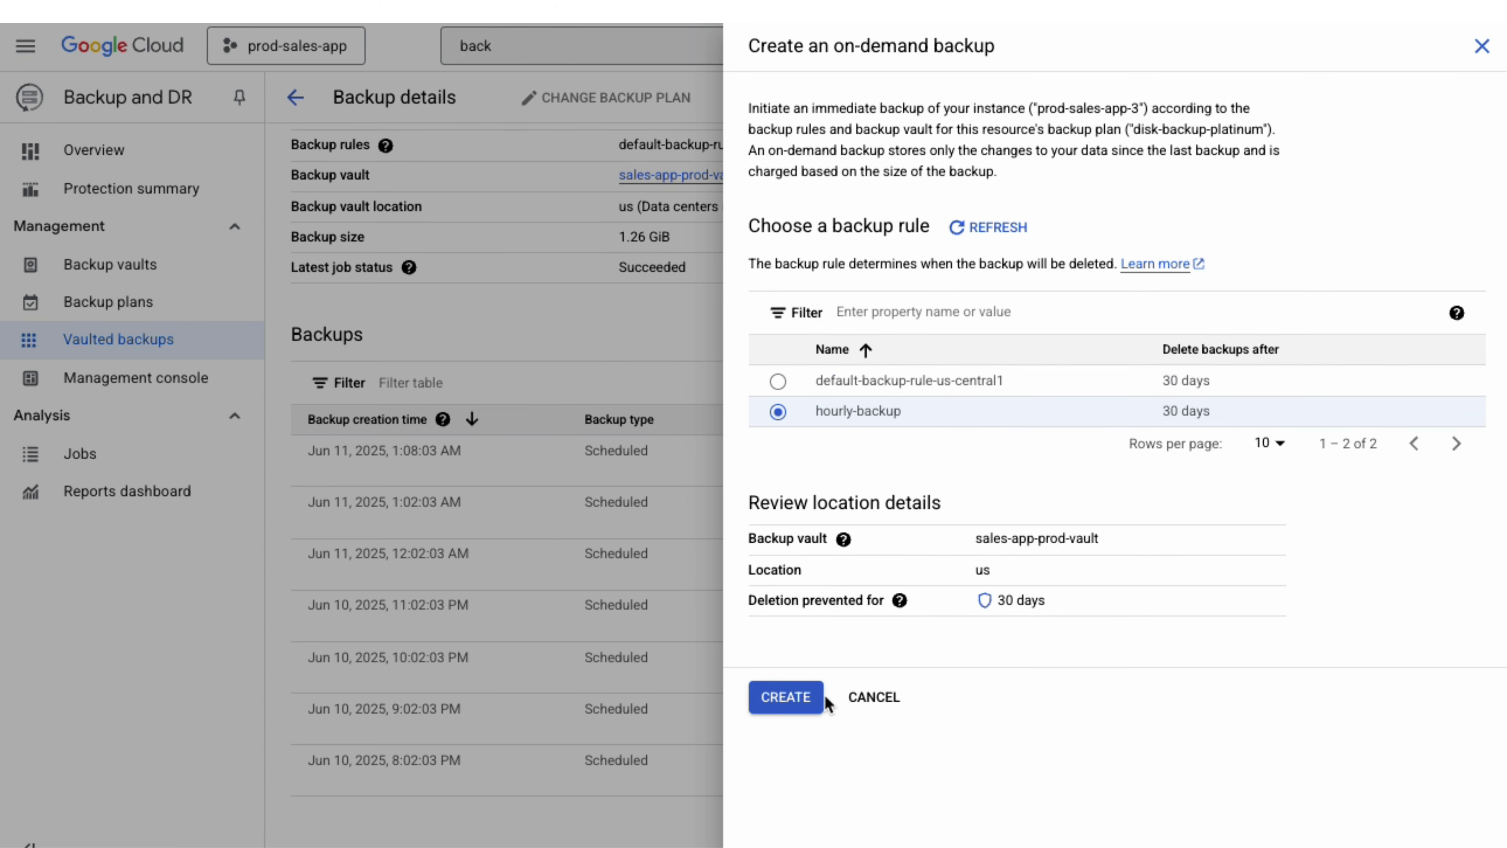
pyautogui.click(871, 700)
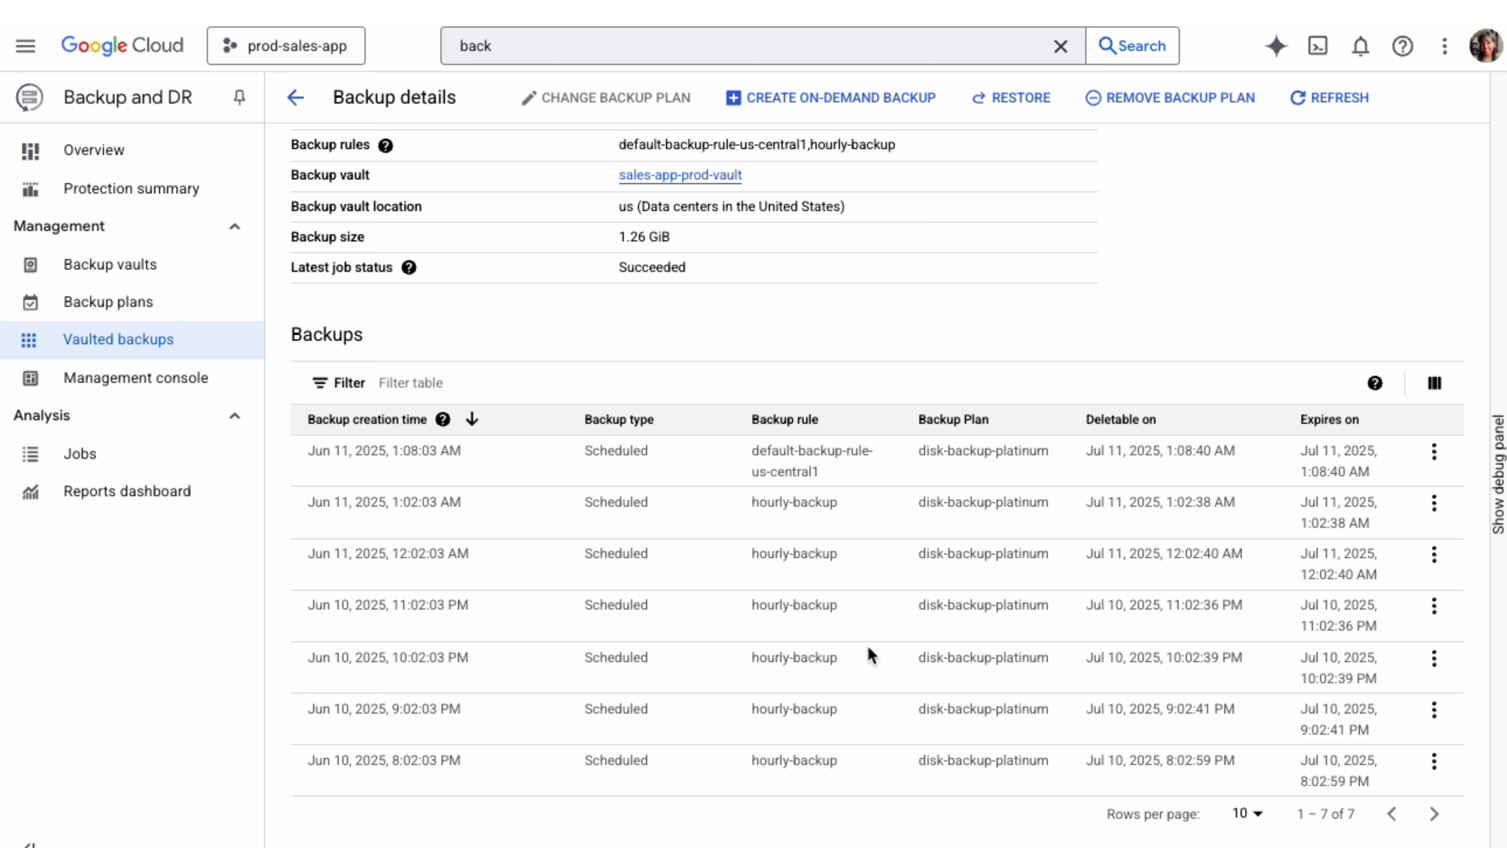
# - Start restoring the Jun 11, 2025, 12:02:03 AM backup of prod-sales-app-3 and review the restore destination and required roles
pyautogui.click(1441, 555)
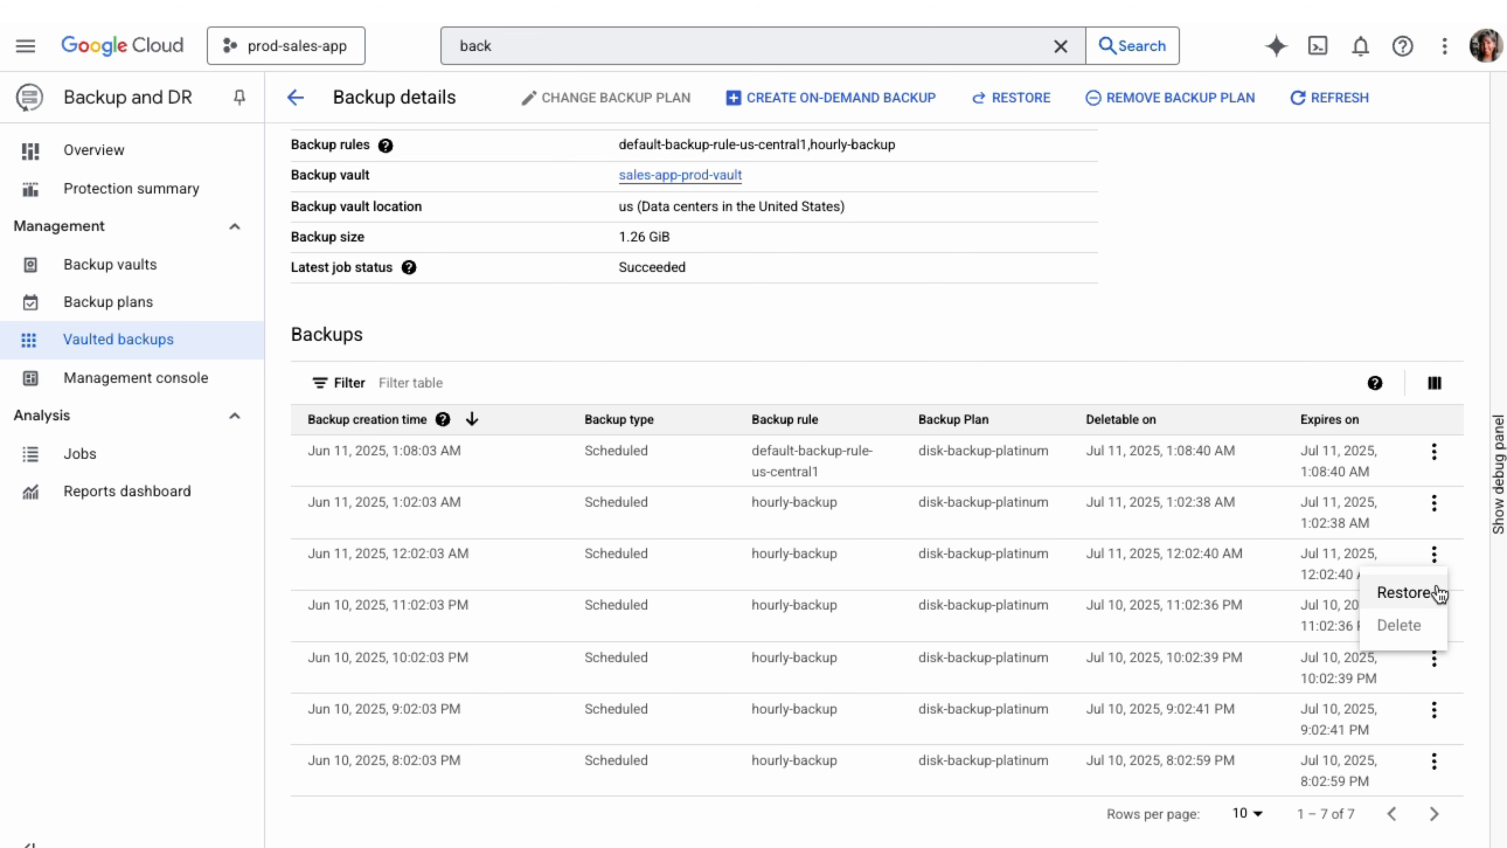
pyautogui.click(1436, 594)
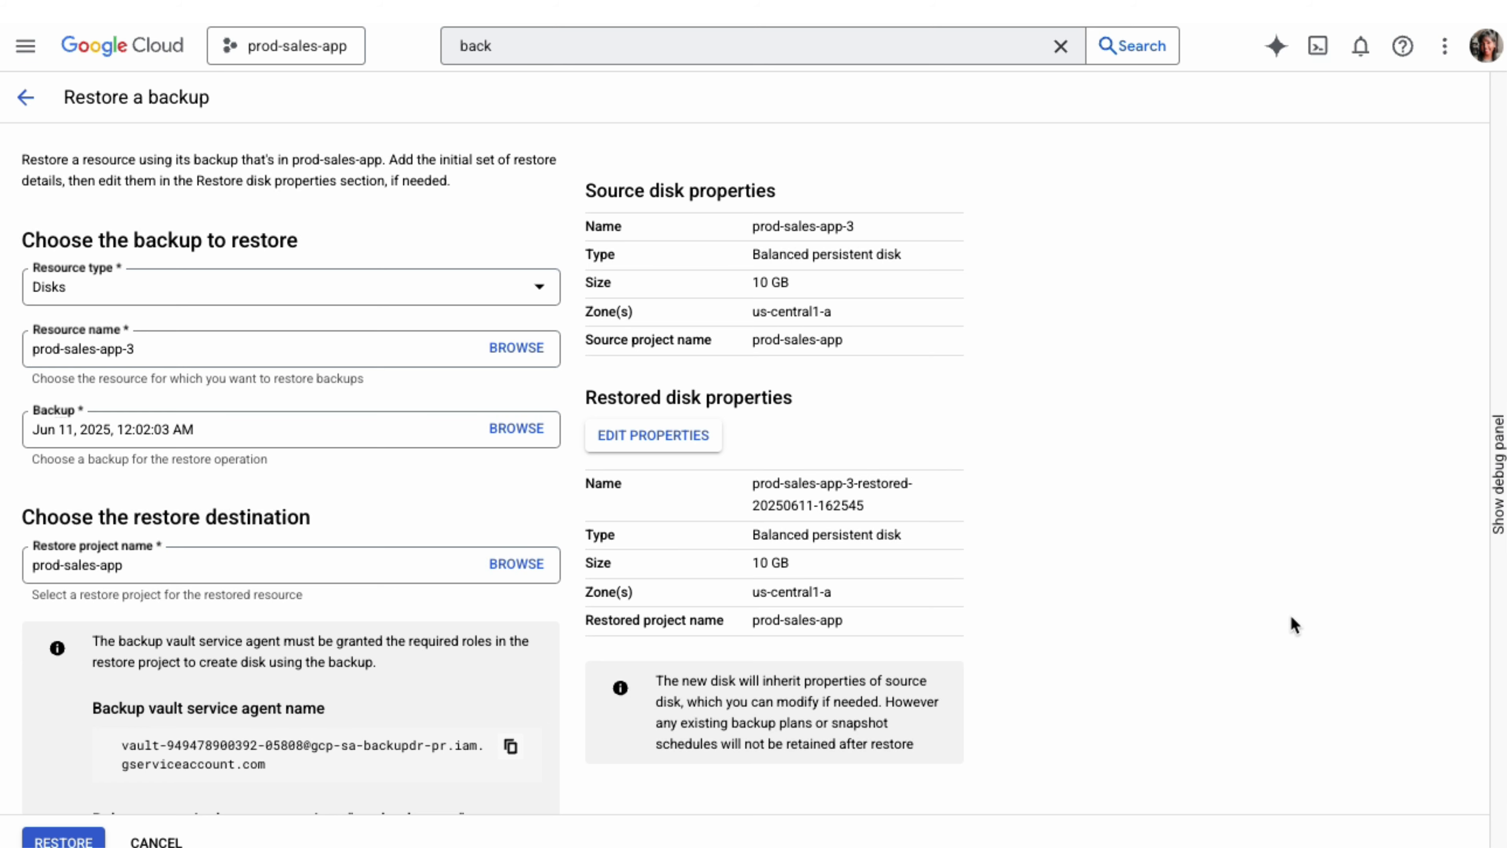
pyautogui.scroll(-5, 672, 695)
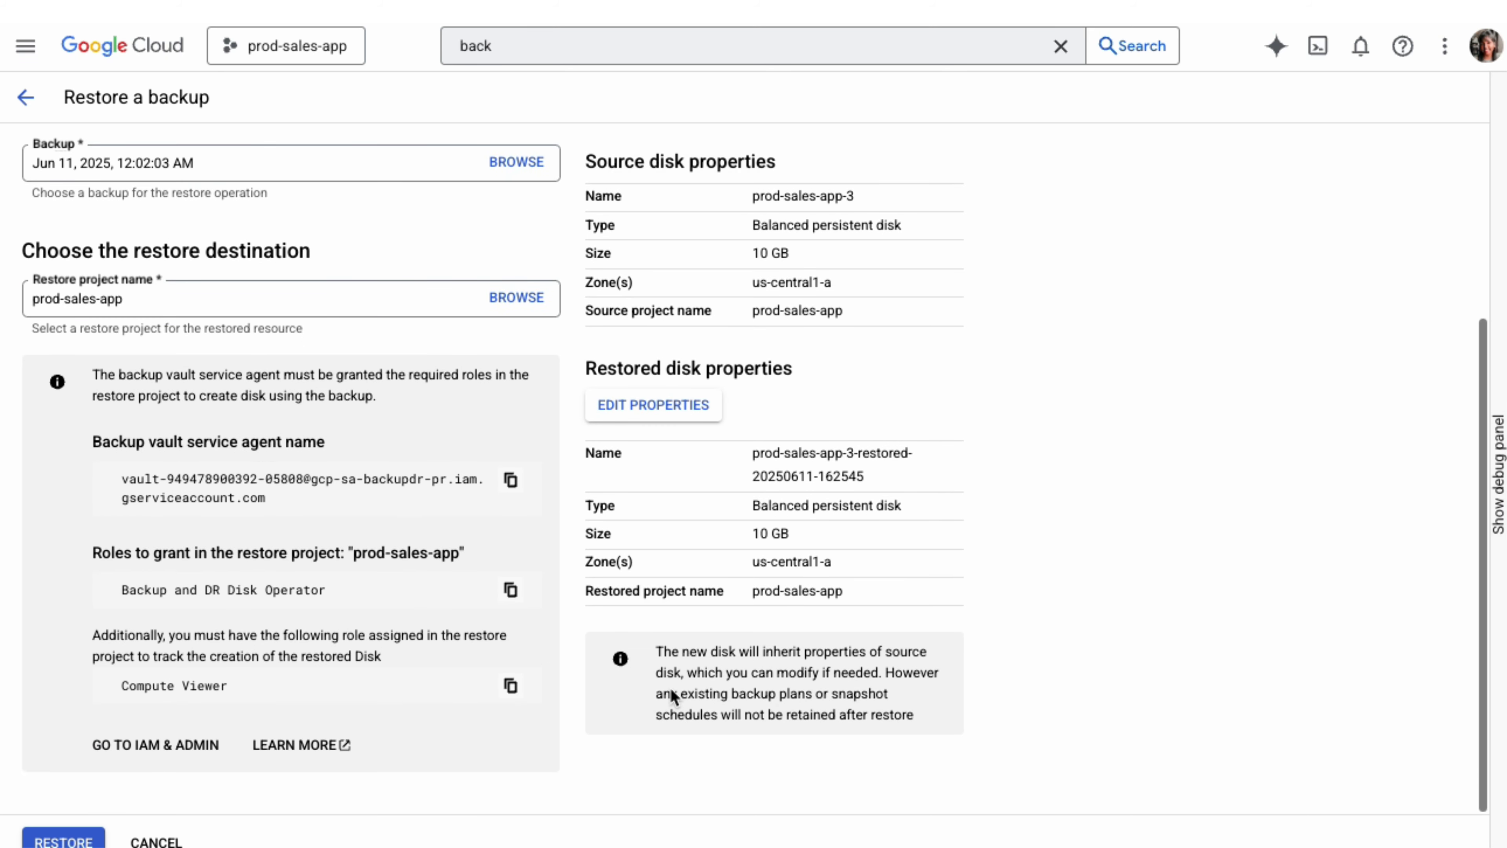